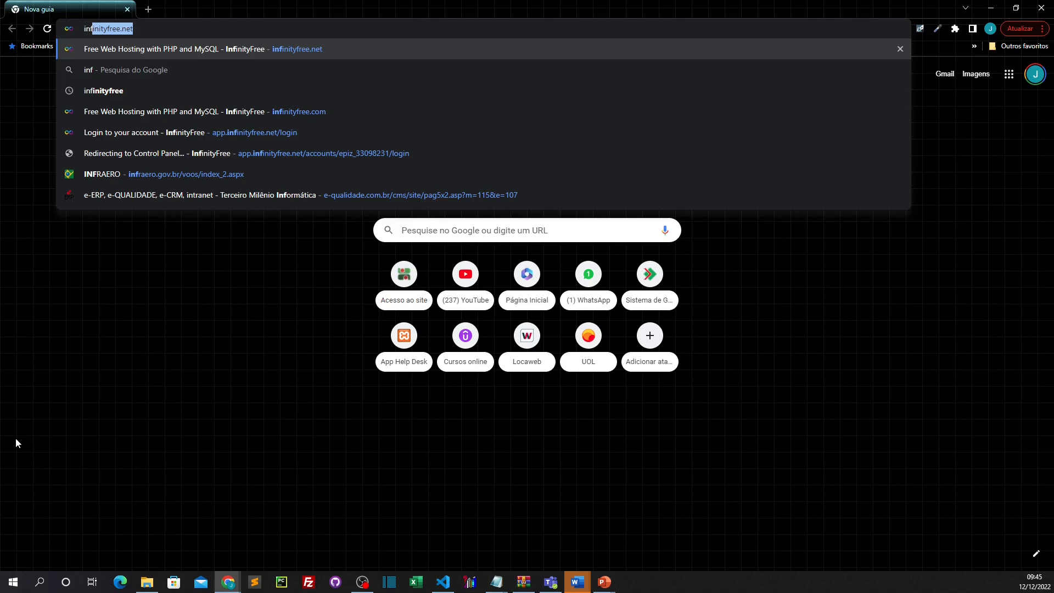
# Step: Load infinityfree.net and go to its client area login page
pyautogui.press('Return')
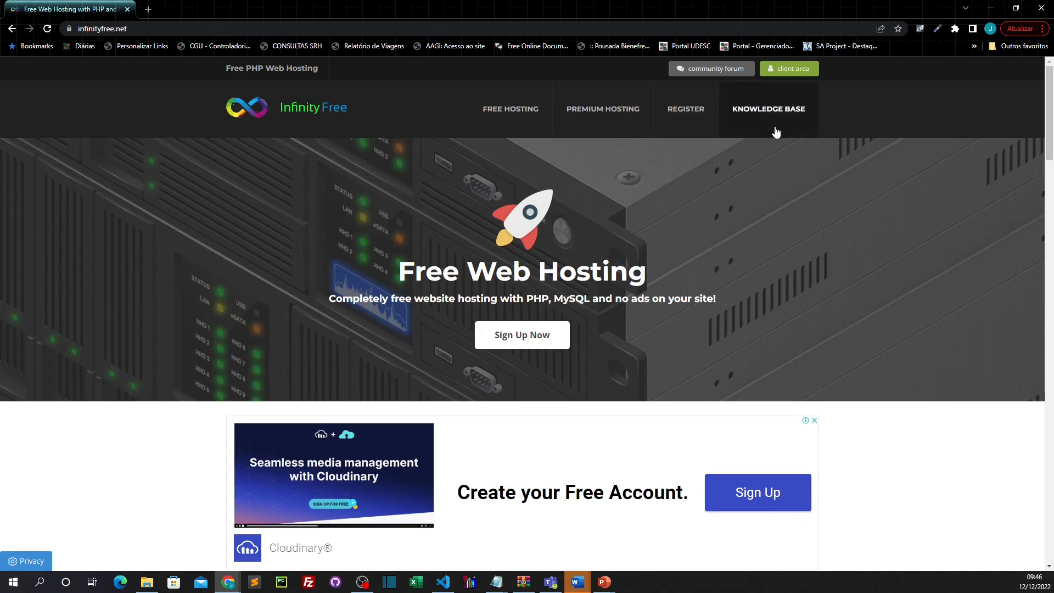
pyautogui.click(781, 75)
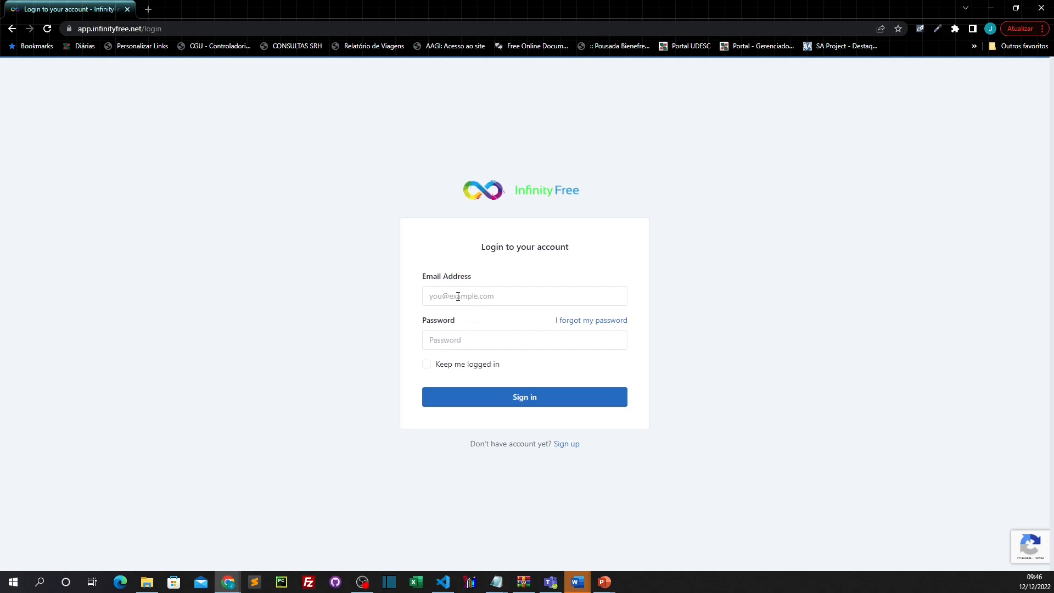
# Step: Open the sign-up form and enter the account e-mail address, fixing a typo
pyautogui.click(566, 445)
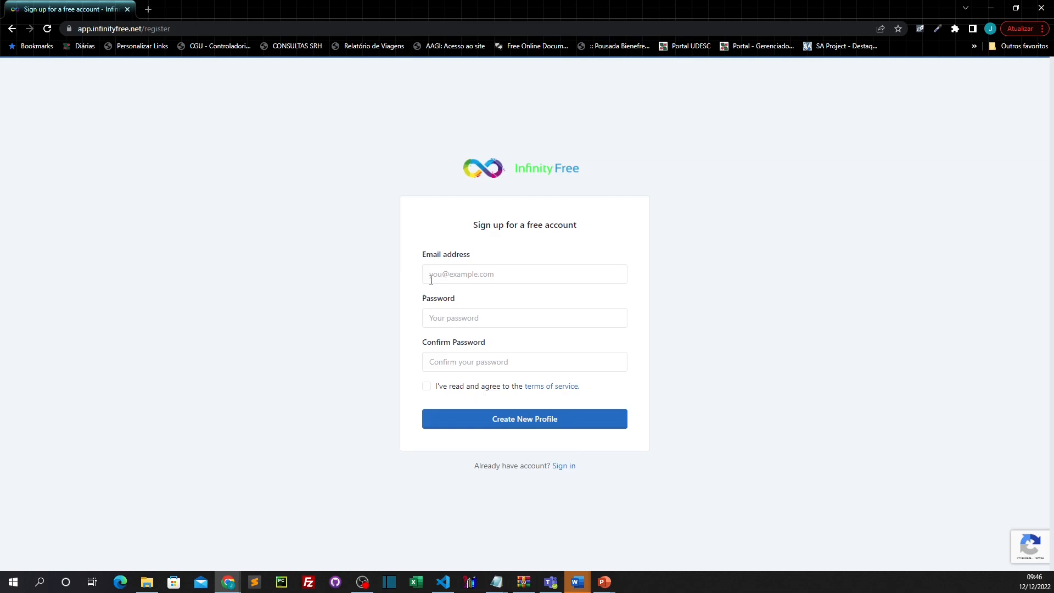
pyautogui.click(483, 270)
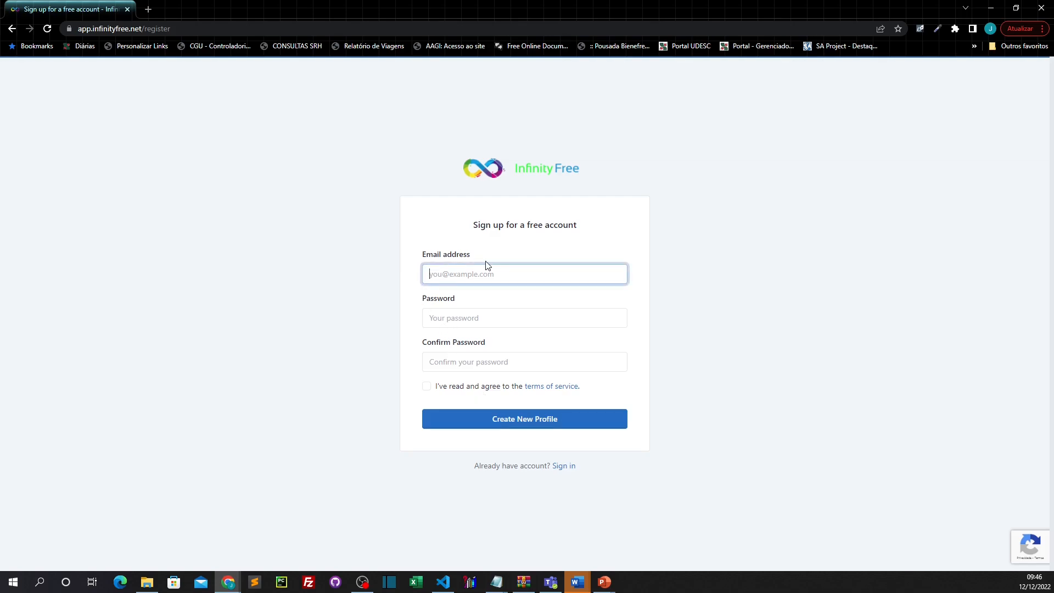
# Step: Enter and confirm the password, accept the terms, and submit the new profile
pyautogui.click(441, 320)
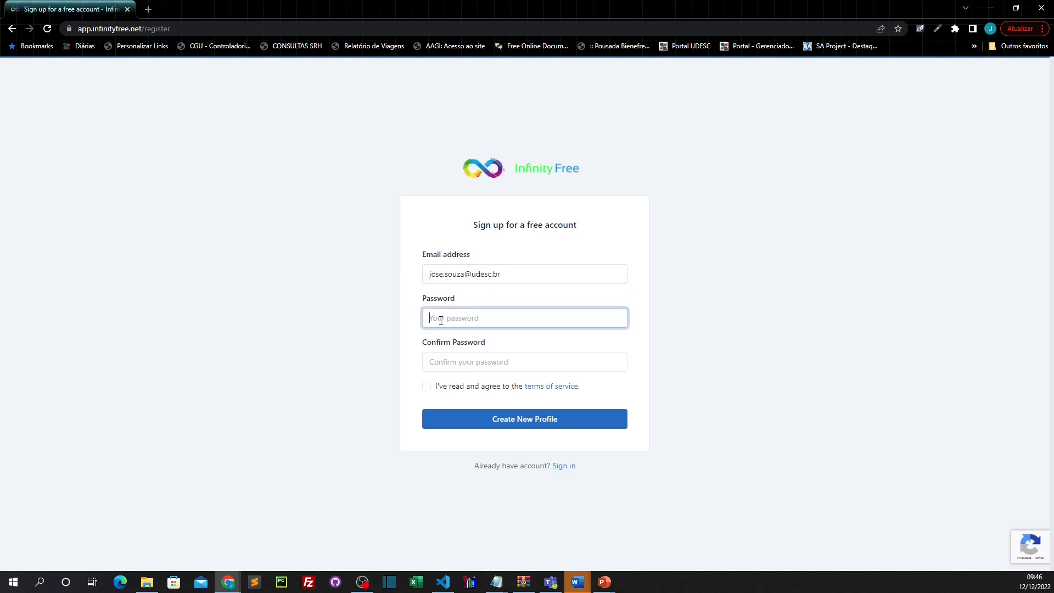
pyautogui.write('********')
pyautogui.click(437, 359)
pyautogui.write('**********')
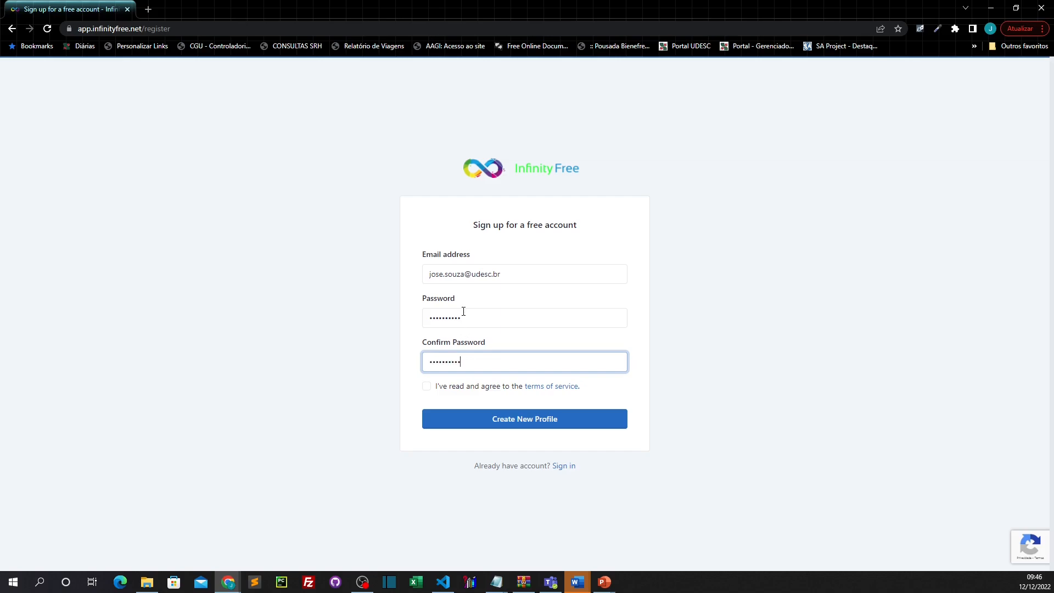
pyautogui.write('*')
pyautogui.click(427, 386)
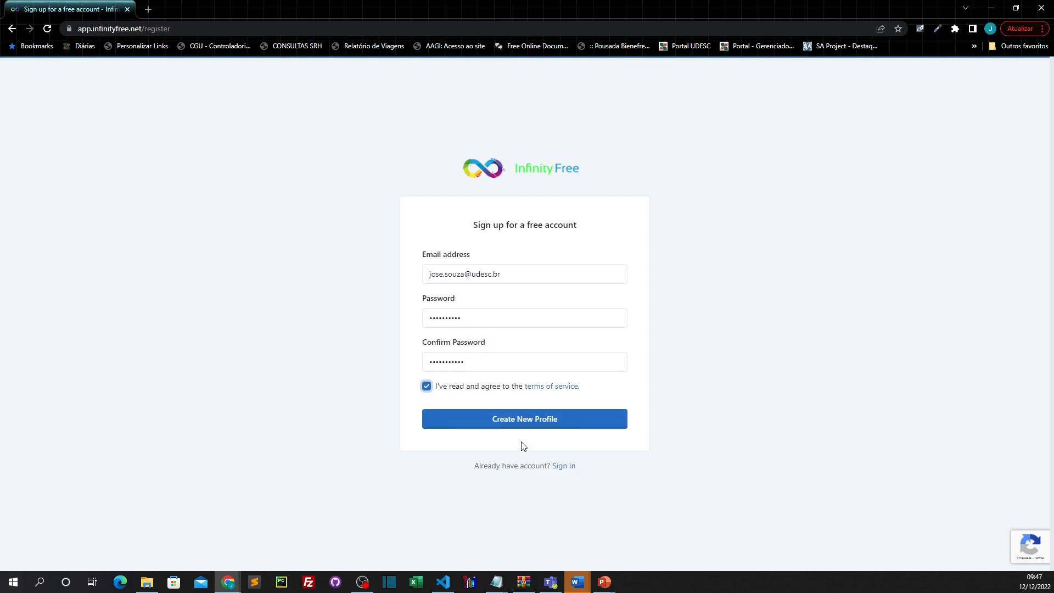
pyautogui.click(529, 423)
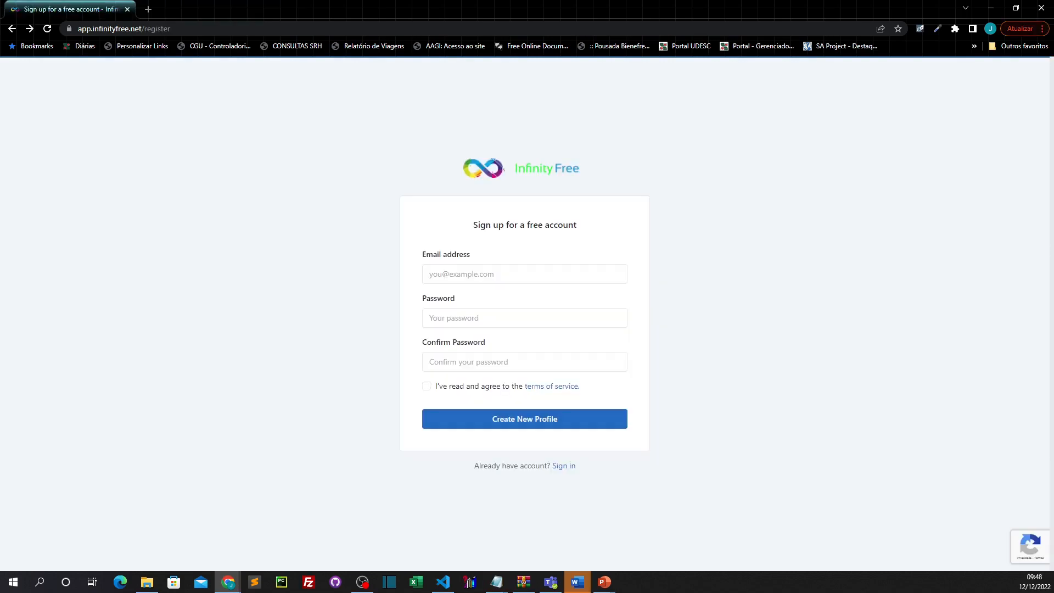
# Step: Return to the login page and sign in with the account e-mail and password
pyautogui.click(11, 28)
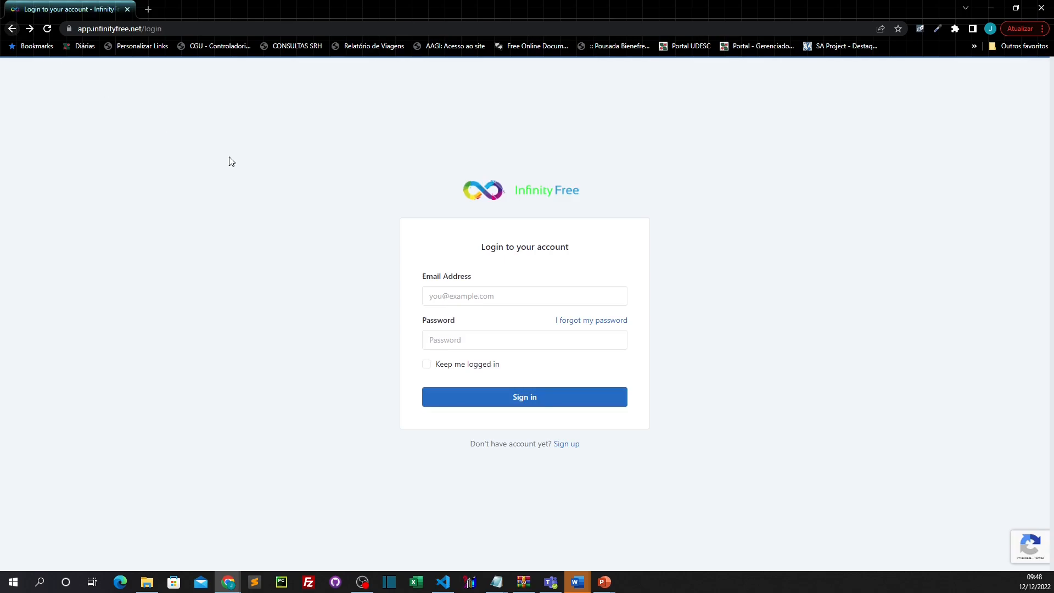
pyautogui.click(430, 299)
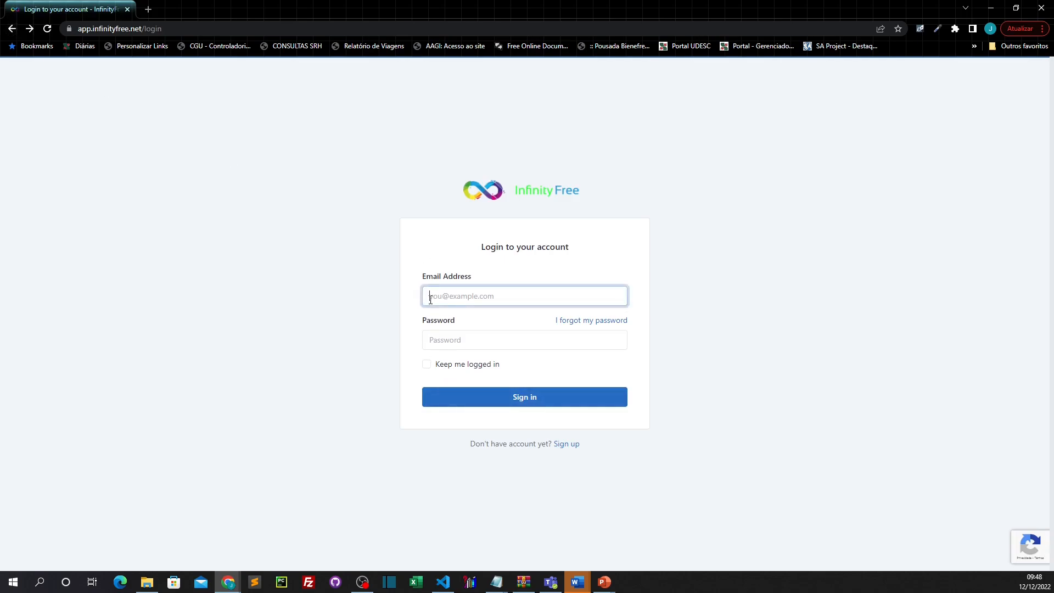
pyautogui.press('Tab')
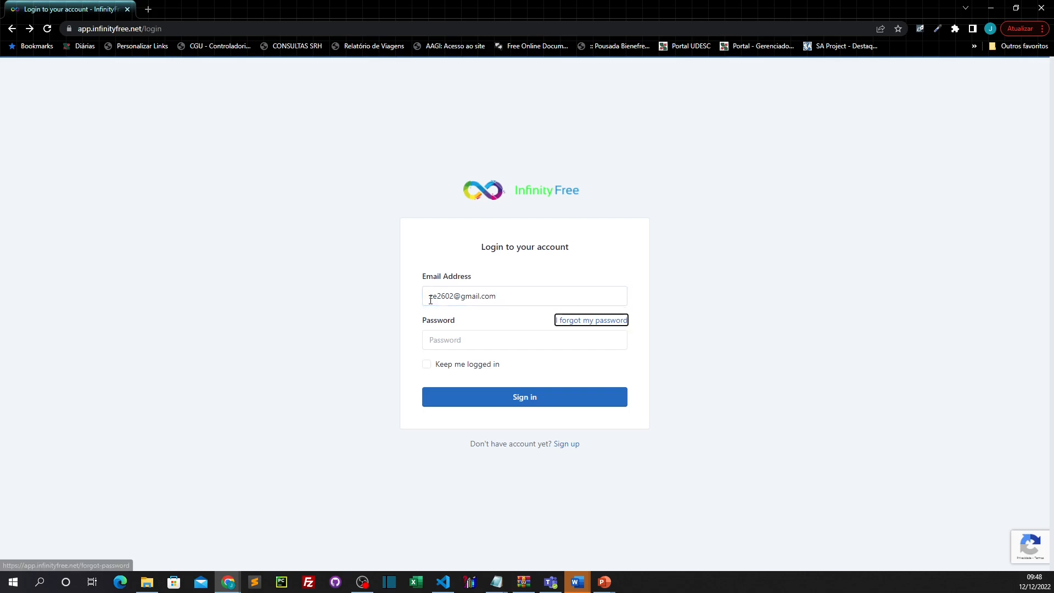
pyautogui.press('Tab')
pyautogui.write('••')
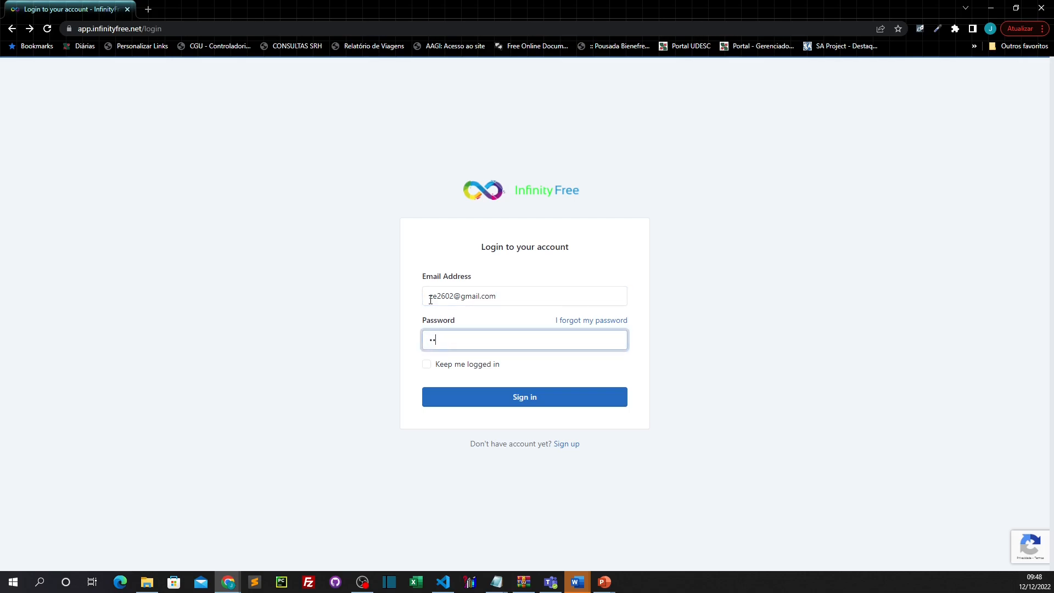
pyautogui.write('•••')
pyautogui.click(526, 401)
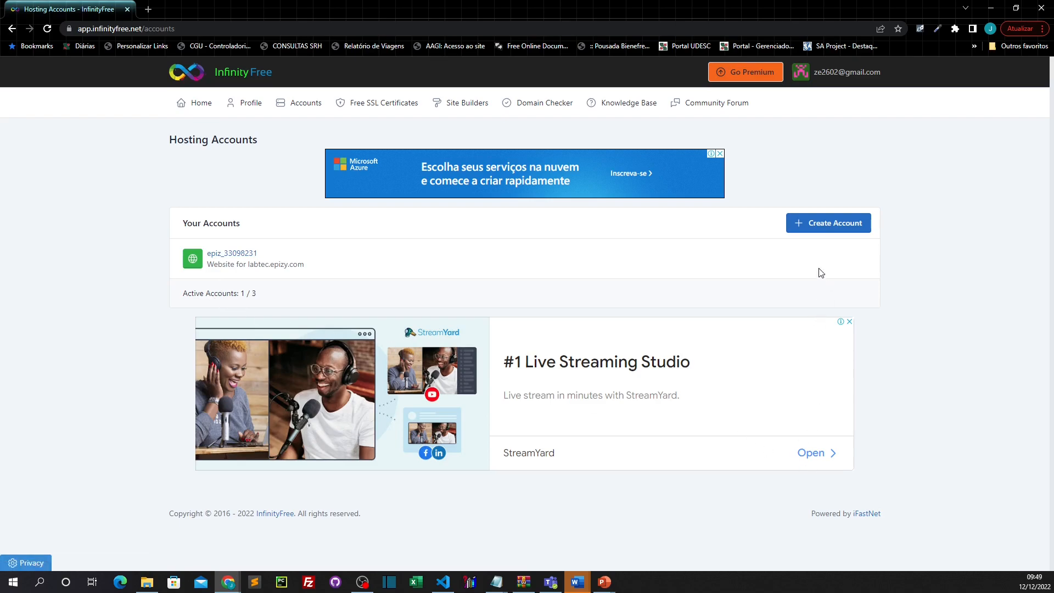
# Step: Start a new hosting account and confirm subdomain cursowebfullstack.epizy.com is available
pyautogui.click(833, 229)
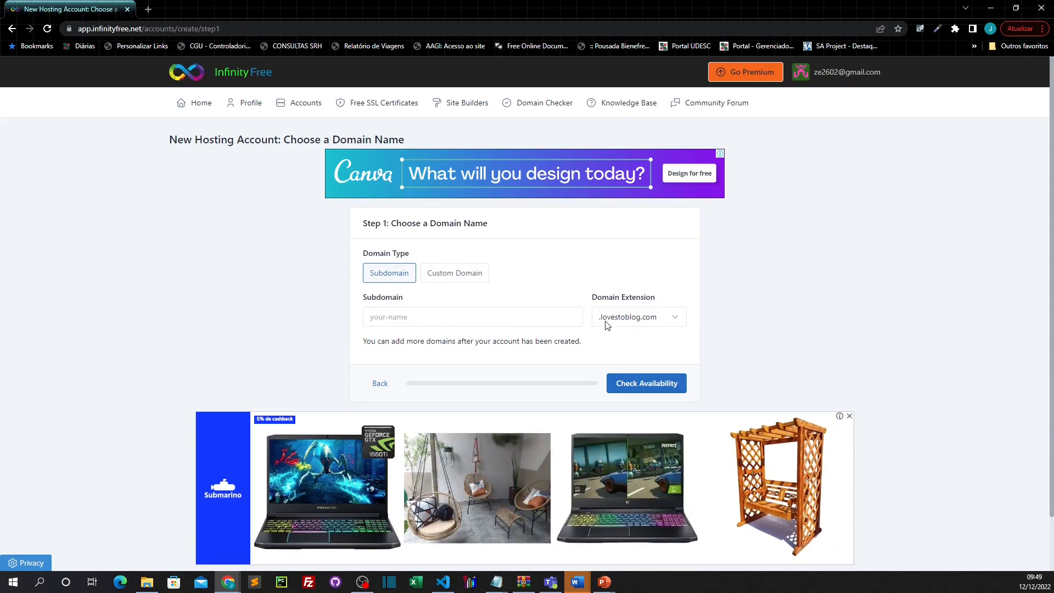
pyautogui.click(674, 319)
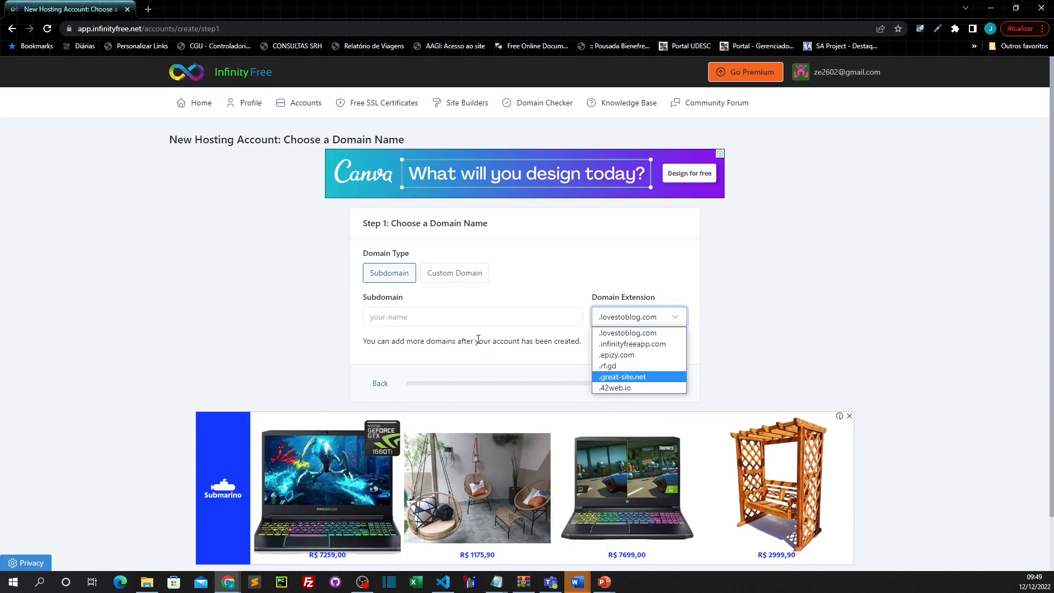
pyautogui.click(633, 358)
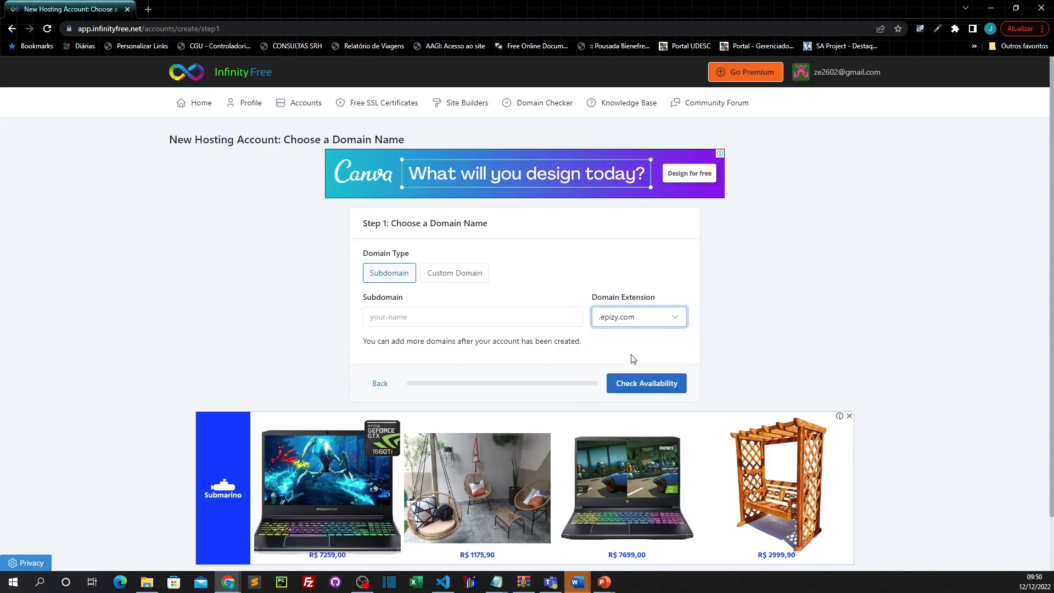
pyautogui.click(385, 320)
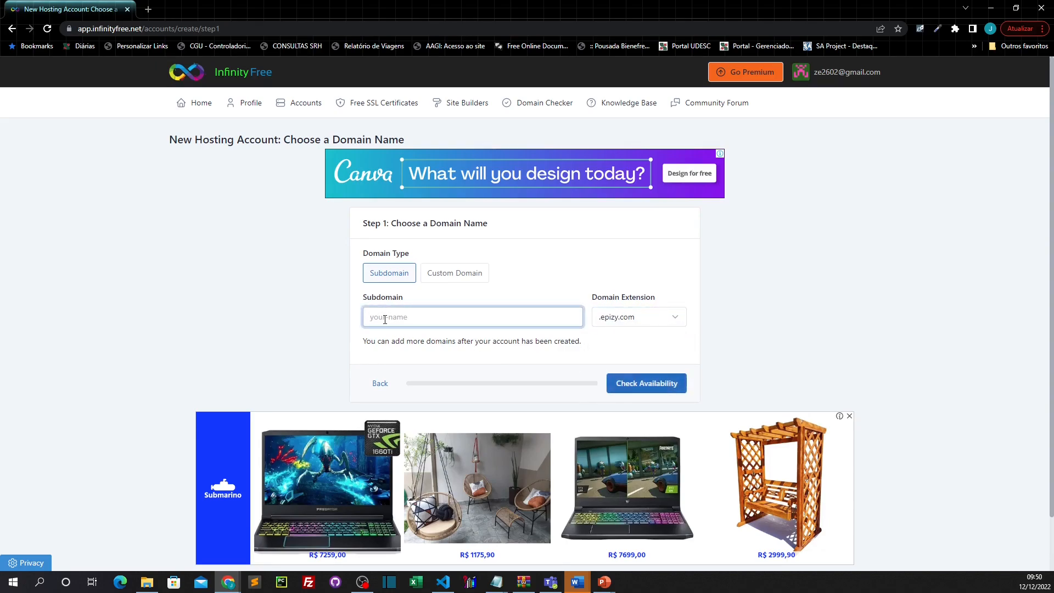
pyautogui.write('cursowebfullstack')
pyautogui.click(648, 388)
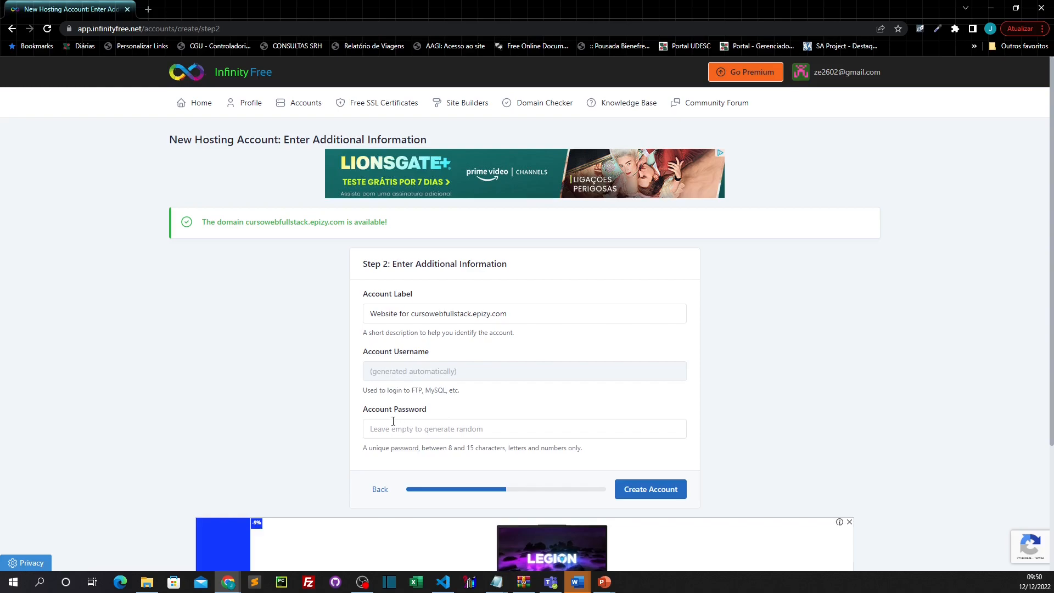
# Step: Leave the account password blank for a random one and create the hosting account
pyautogui.click(370, 430)
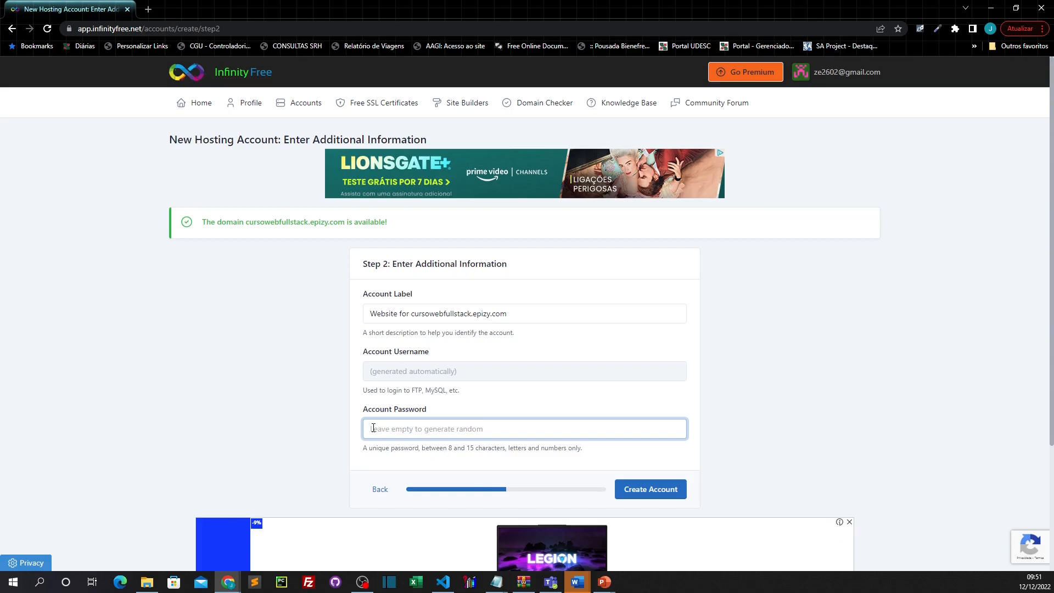
pyautogui.write('11111111')
pyautogui.press('BackSpace')
pyautogui.click(661, 489)
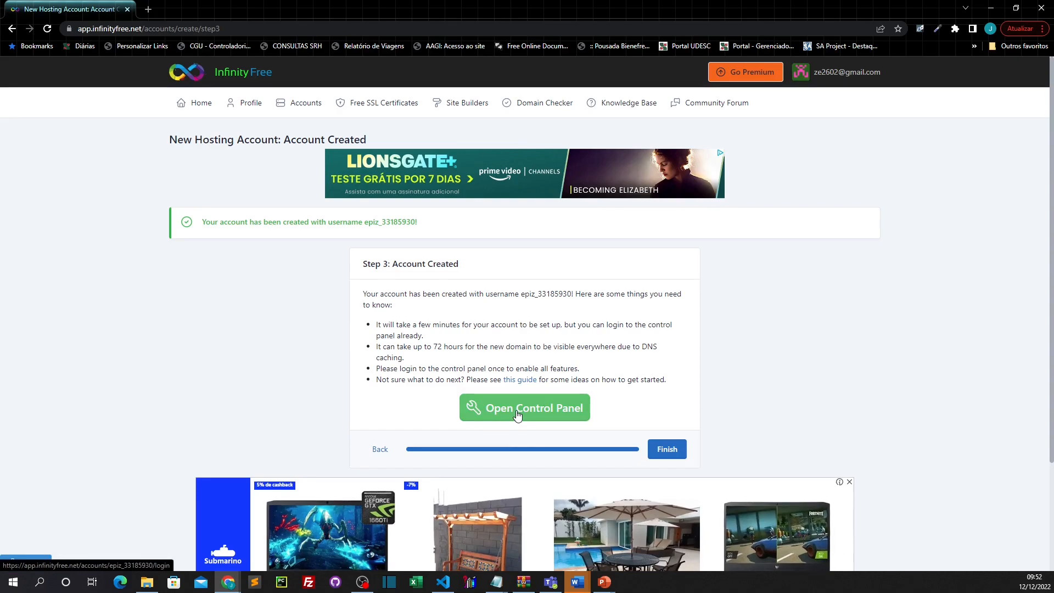
# Step: Open the new account's control panel and approve the service e-mail notice
pyautogui.click(517, 410)
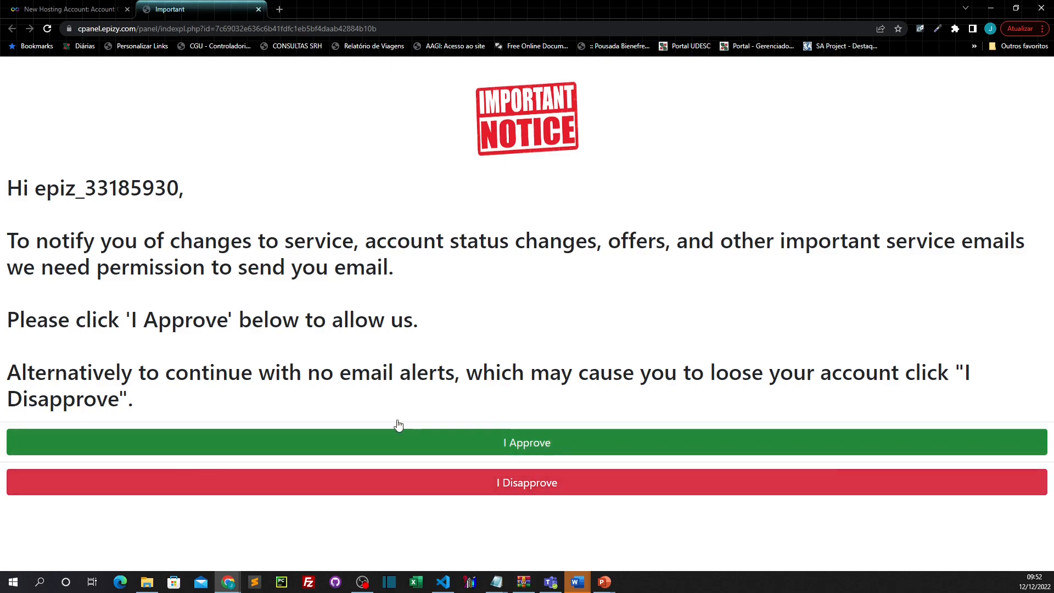
pyautogui.moveTo(35, 189); pyautogui.dragTo(178, 190)
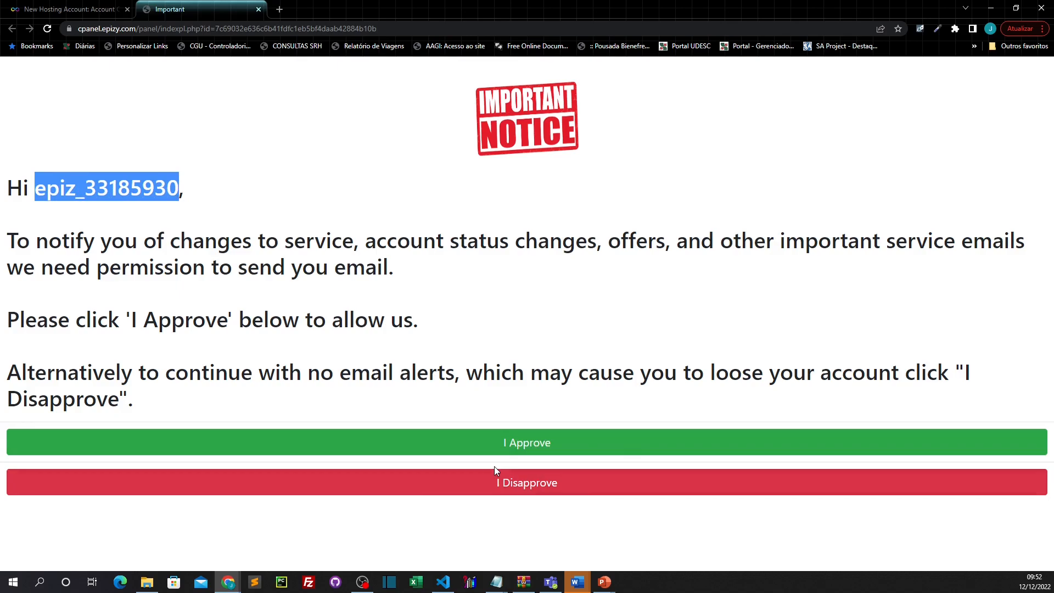
pyautogui.click(528, 446)
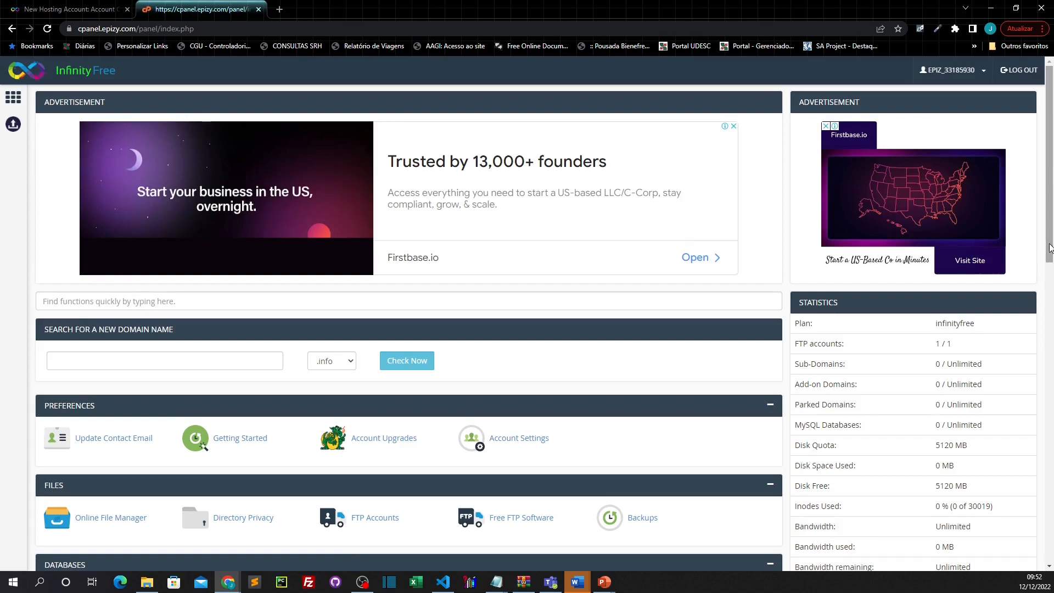
# Step: Scroll the control panel down to the Databases section
pyautogui.moveTo(1049, 247); pyautogui.dragTo(1049, 354)
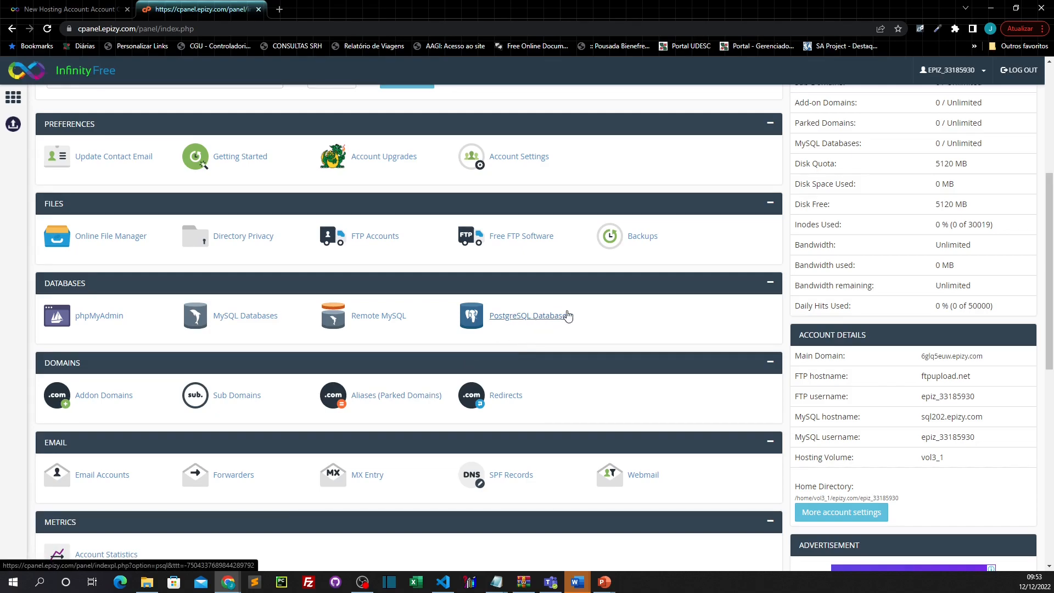
# Step: Go to the MySQL Databases page, dismissing the advertisement that appears
pyautogui.click(242, 321)
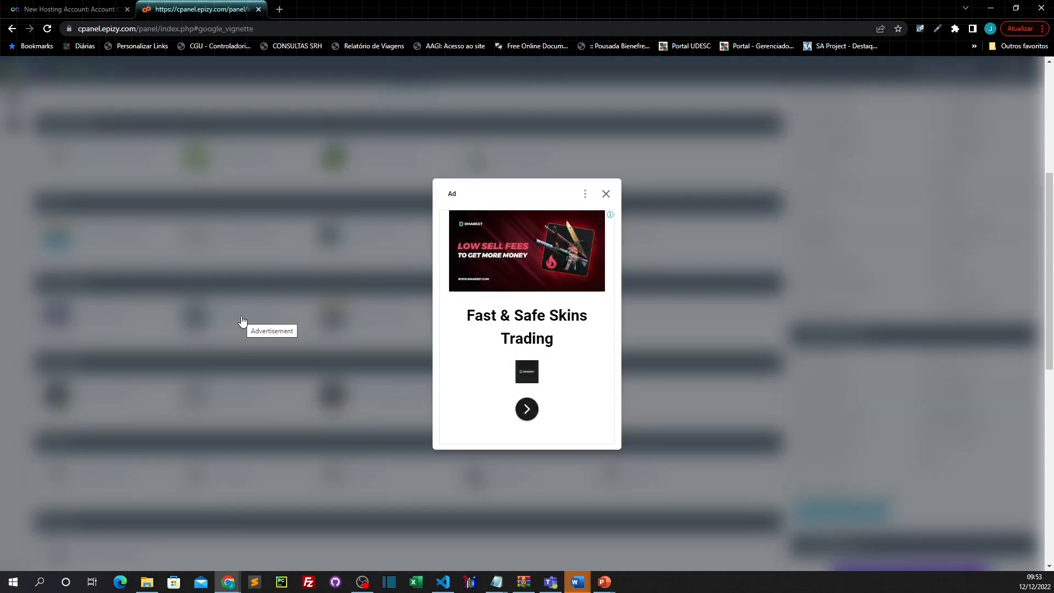
pyautogui.click(607, 199)
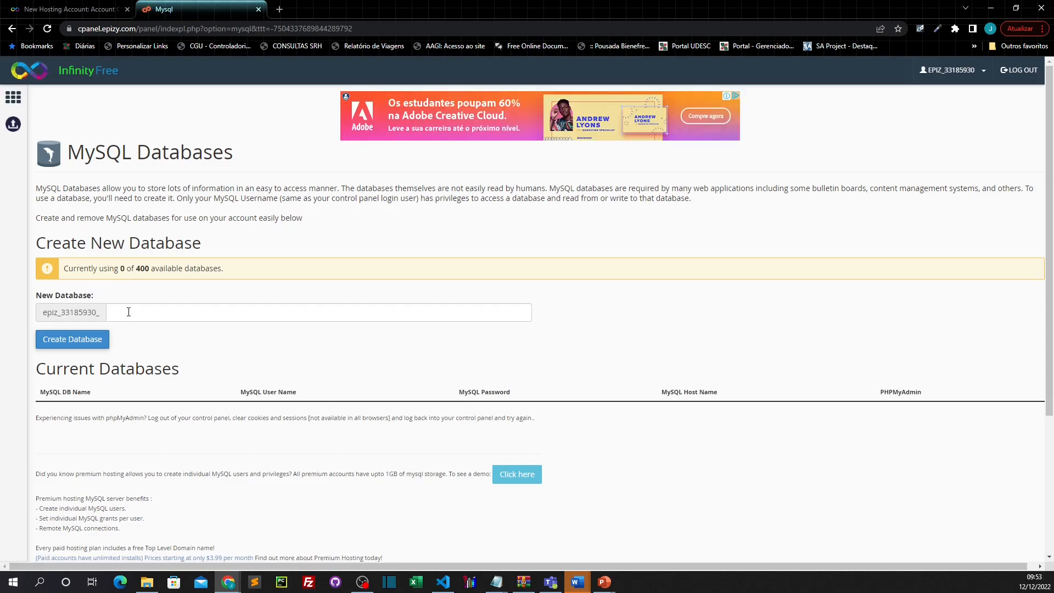
# Step: Create a new MySQL database named aula46
pyautogui.click(124, 314)
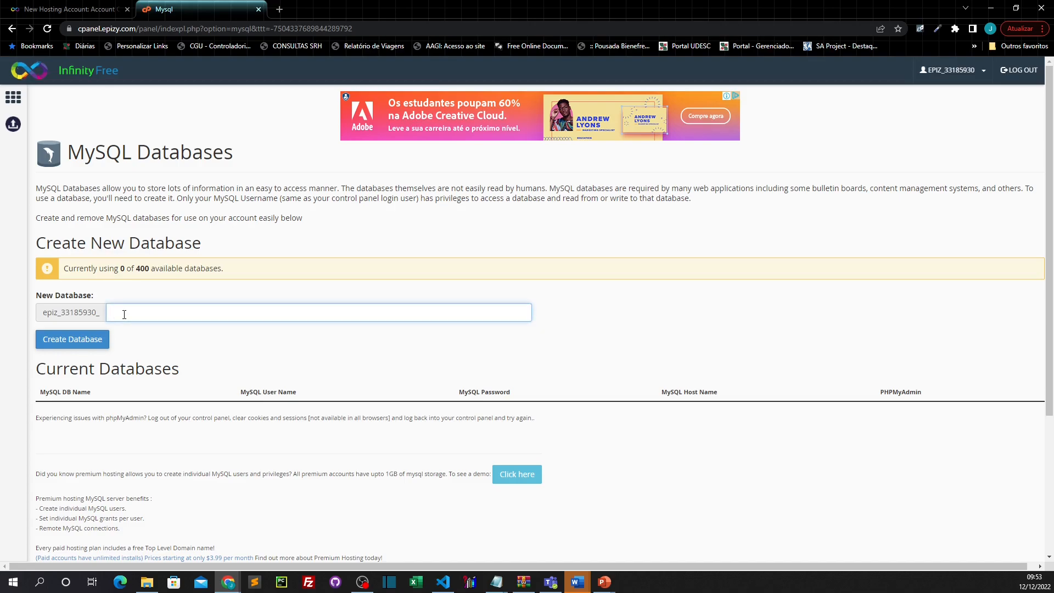
pyautogui.write('aula46')
pyautogui.click(72, 340)
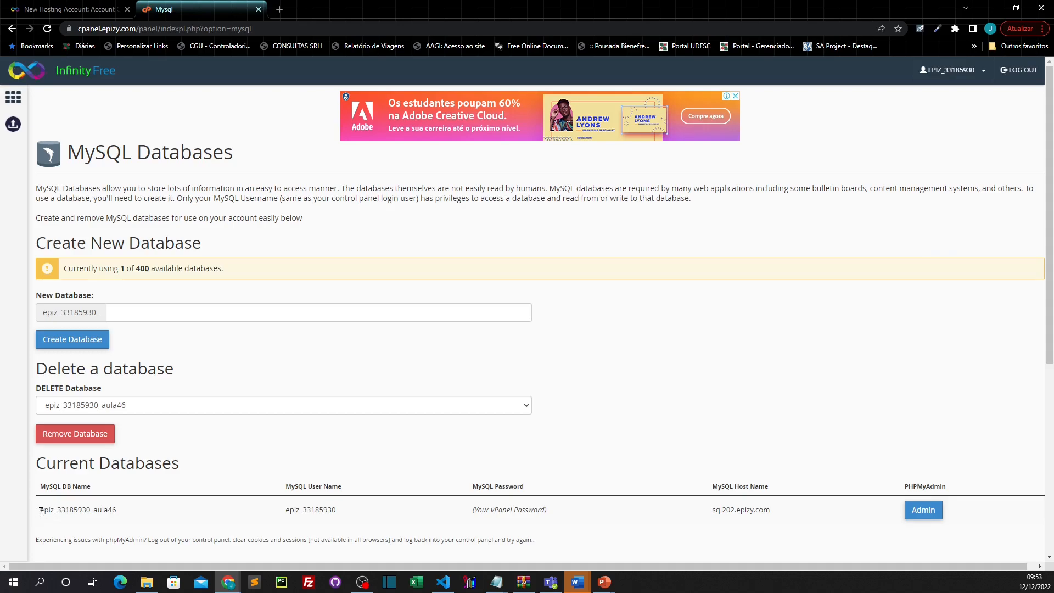
pyautogui.moveTo(43, 509); pyautogui.dragTo(60, 528)
pyautogui.doubleClick(77, 509)
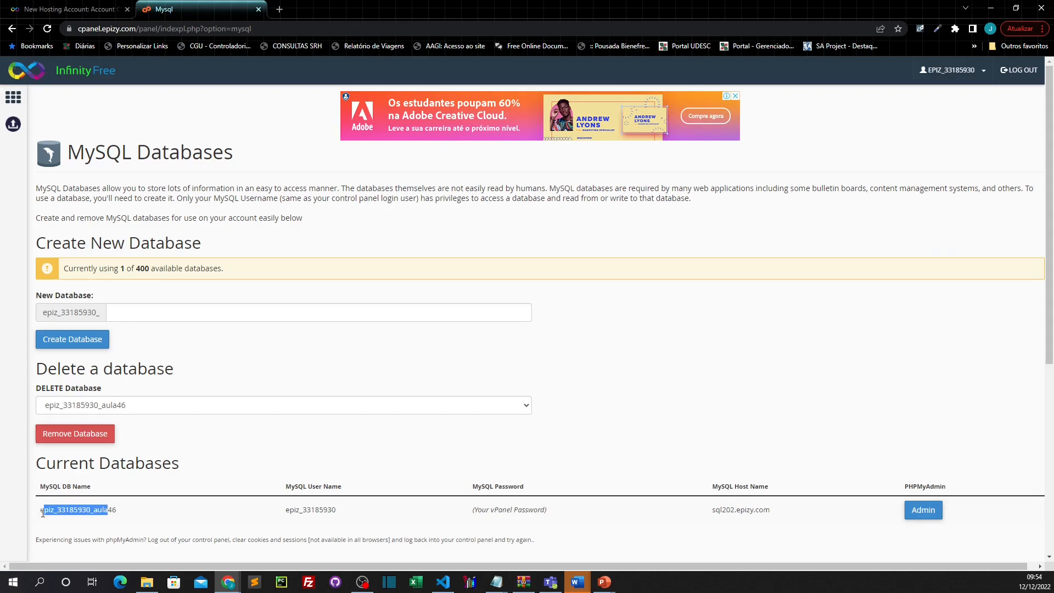
pyautogui.hotkey('alt', 'Tab')
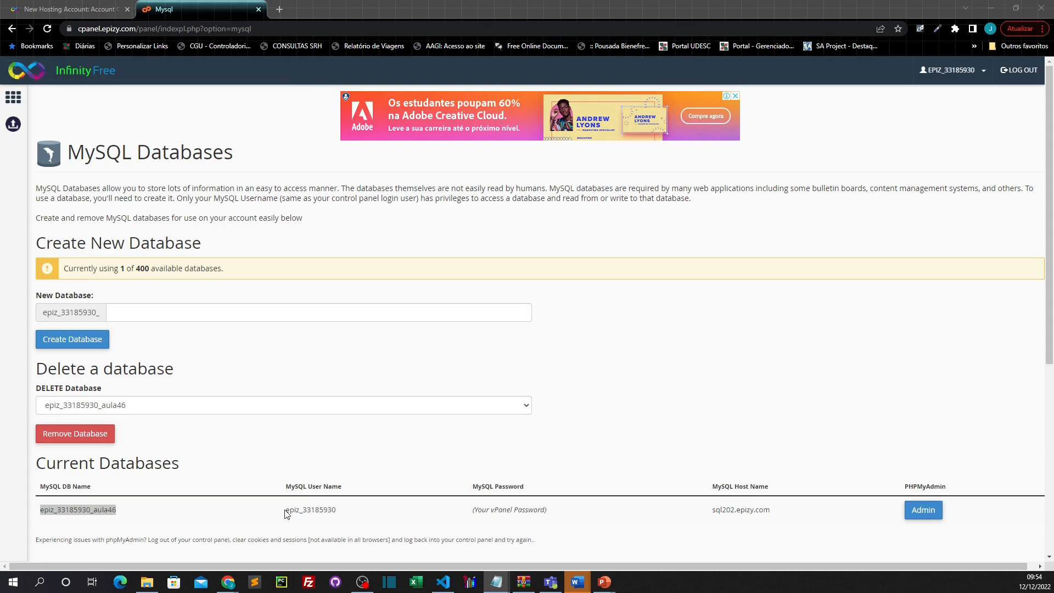
pyautogui.moveTo(286, 509); pyautogui.dragTo(337, 510)
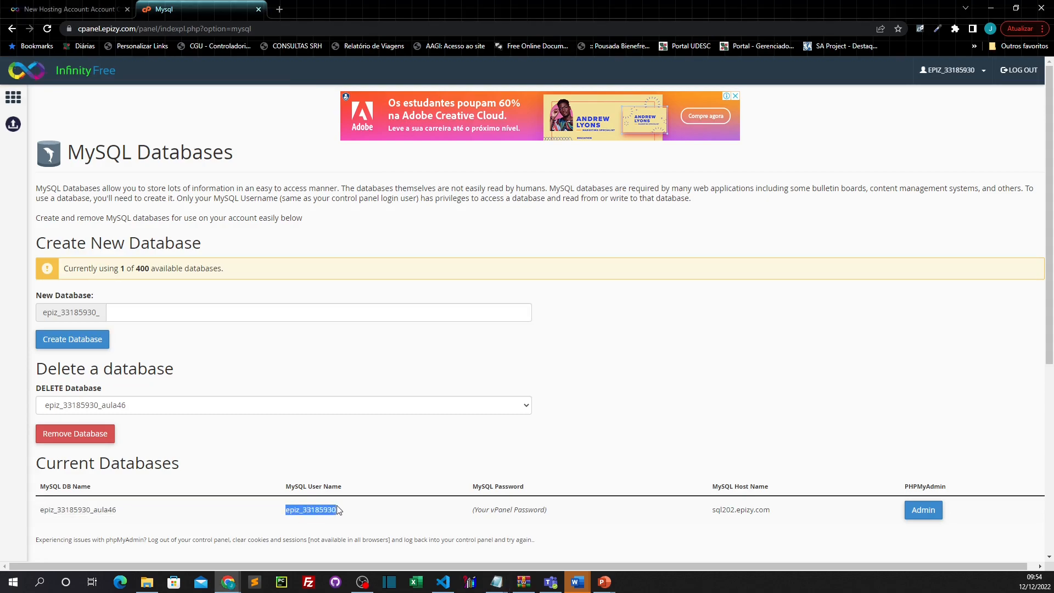
pyautogui.hotkey('alt', 'Tab')
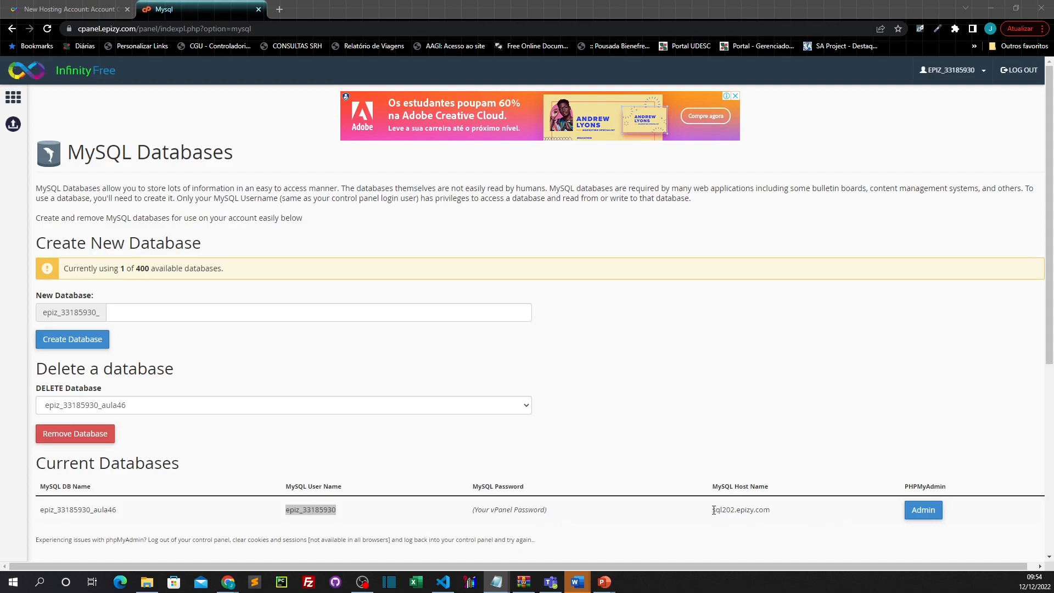
pyautogui.moveTo(713, 510); pyautogui.dragTo(770, 511)
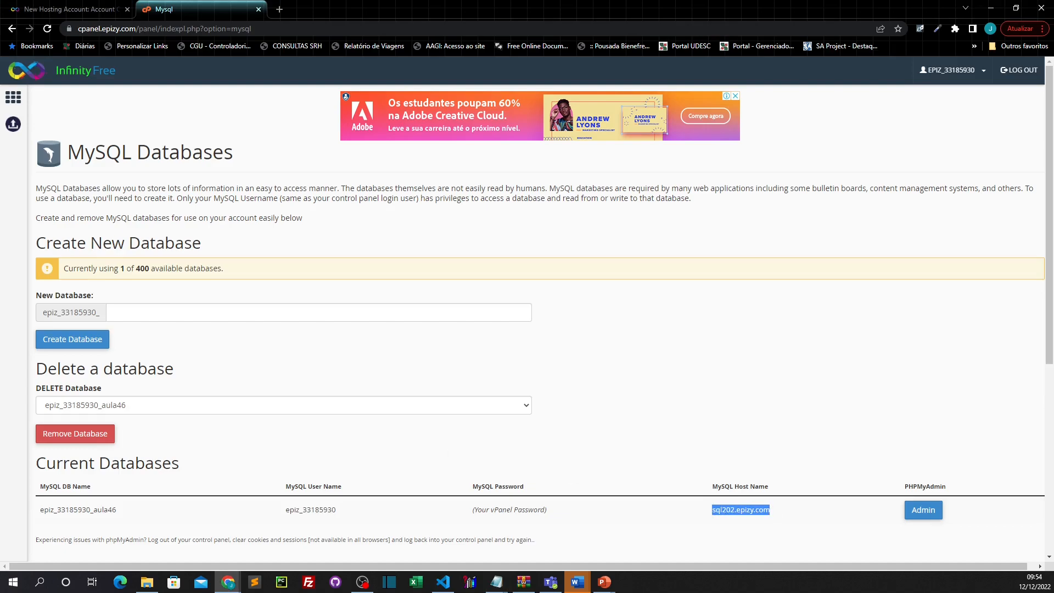
pyautogui.hotkey('alt', 'Tab')
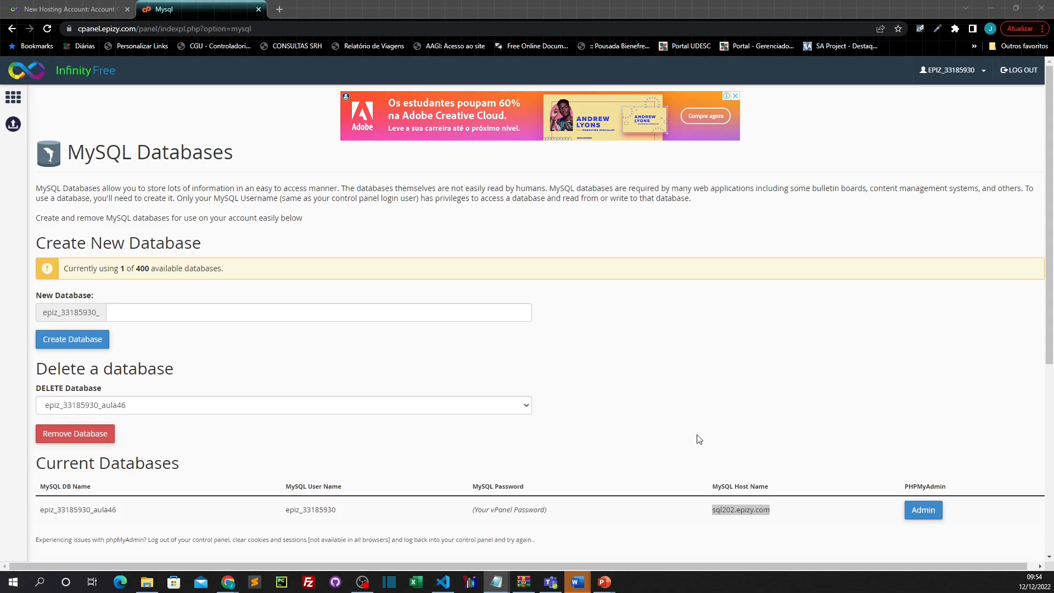
# Step: Launch phpMyAdmin for the aula46 database and bring up its SQL query editor
pyautogui.click(923, 510)
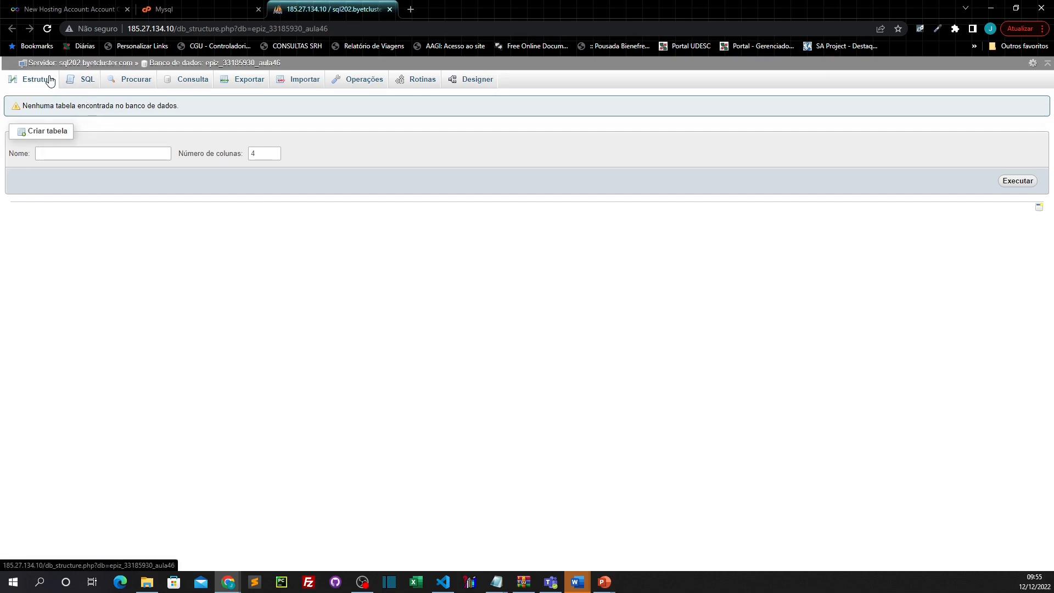
pyautogui.click(83, 84)
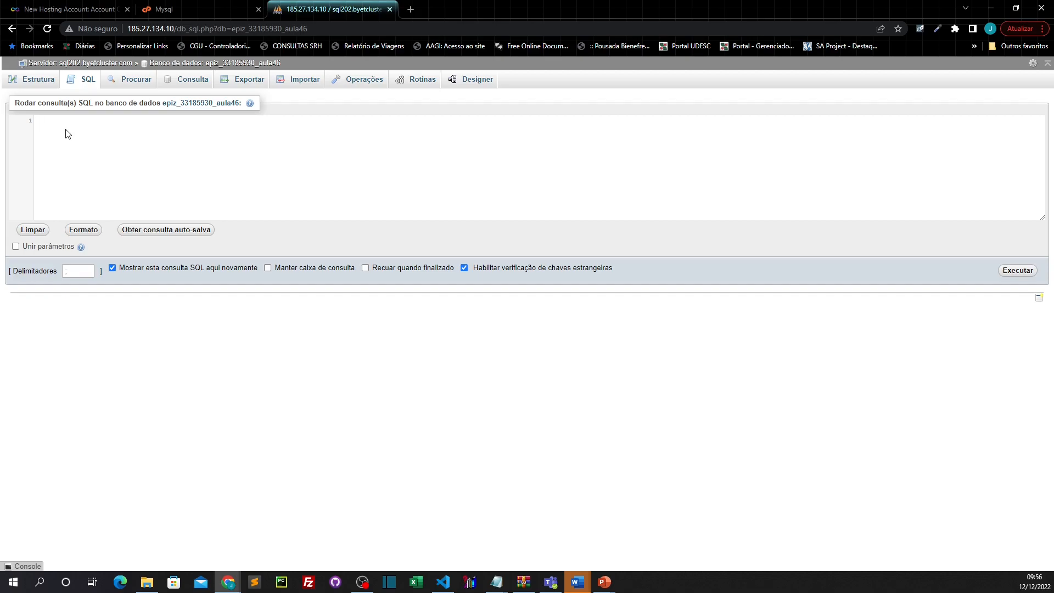
# Step: Run the pasted SQL script that creates the produto table with 5 products, then list aula46's tables
pyautogui.hotkey('ctrl', 'v')
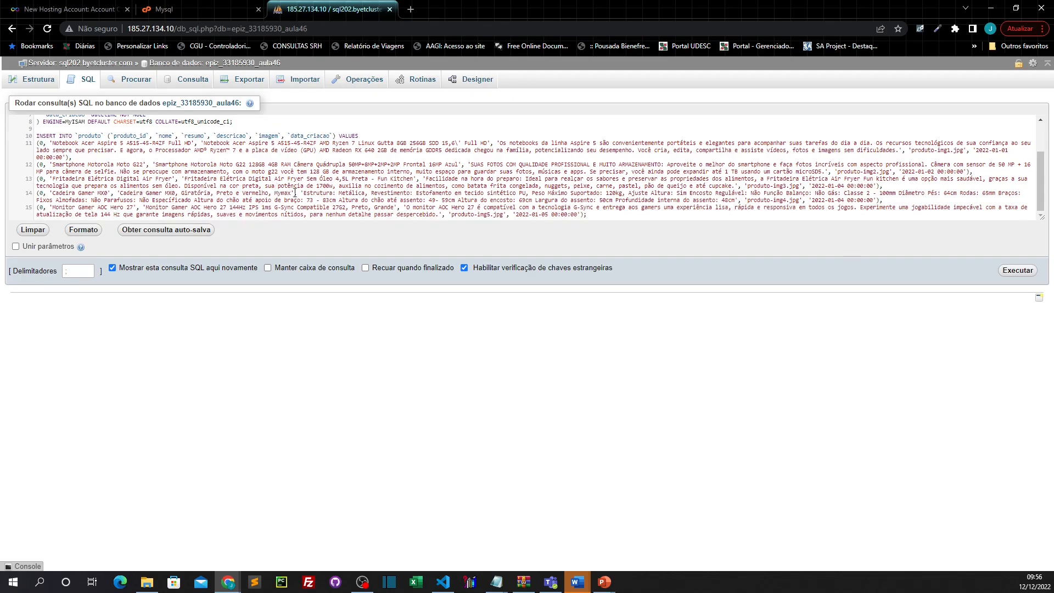
pyautogui.click(1018, 271)
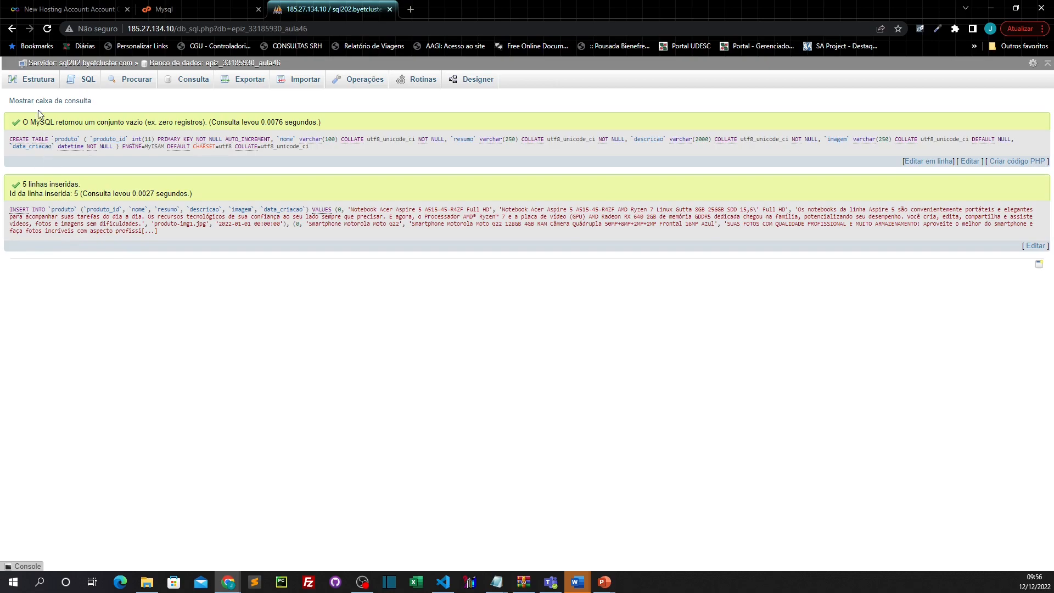
pyautogui.click(33, 81)
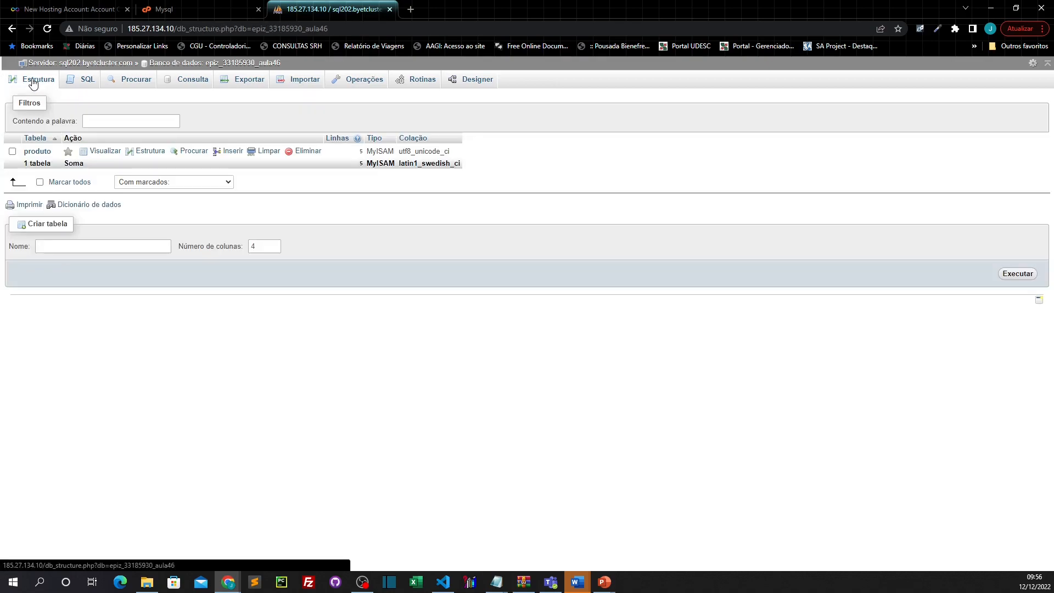
# Step: Browse the five produto rows, then go back to the InfinityFree MySQL Databases tab
pyautogui.click(39, 152)
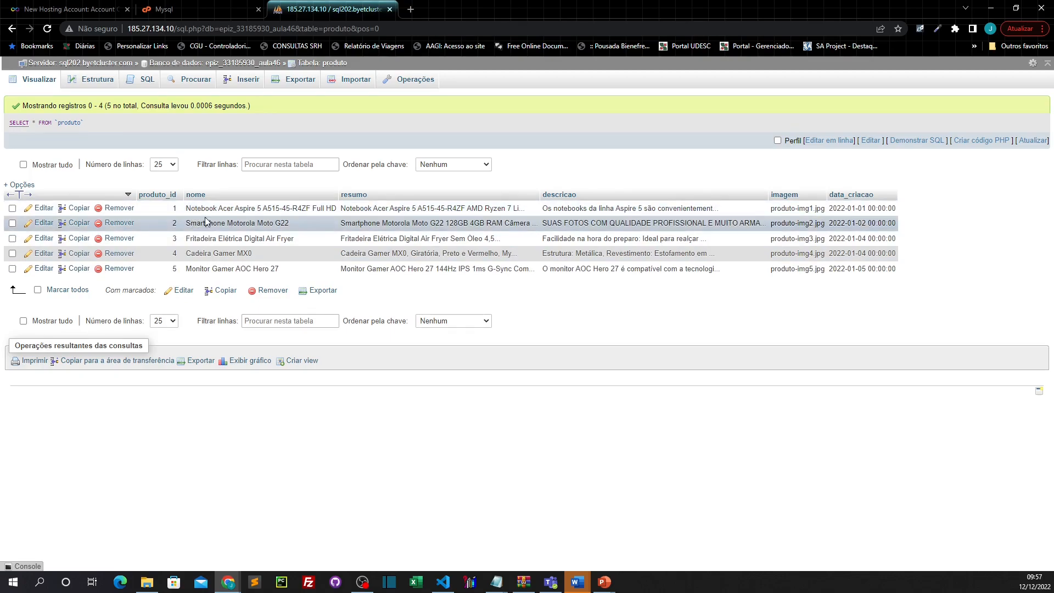
pyautogui.click(190, 11)
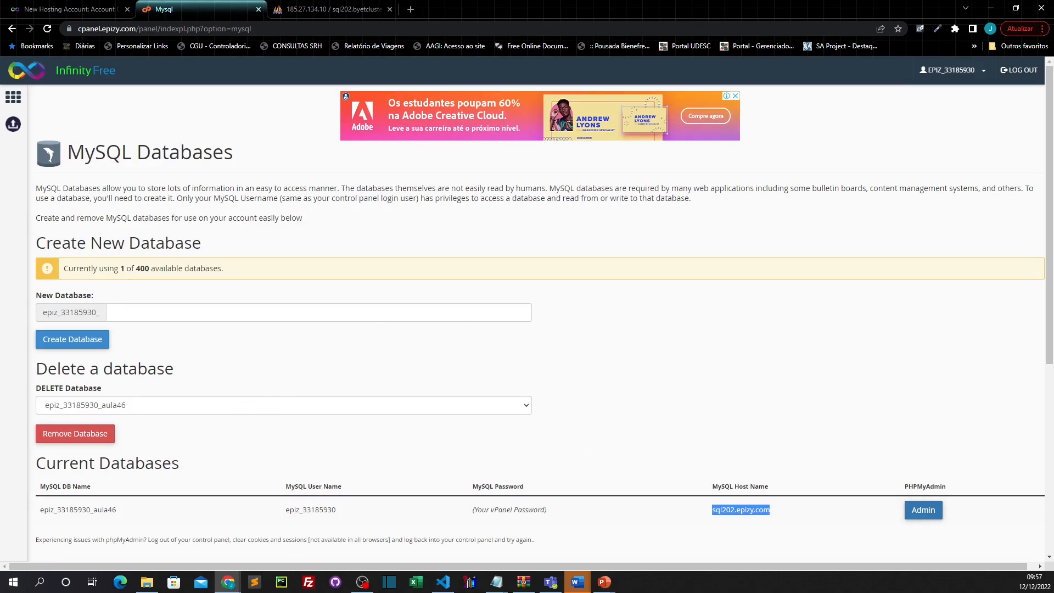
# Step: Go back twice to the InfinityFree control panel and scroll to its top
pyautogui.click(11, 30)
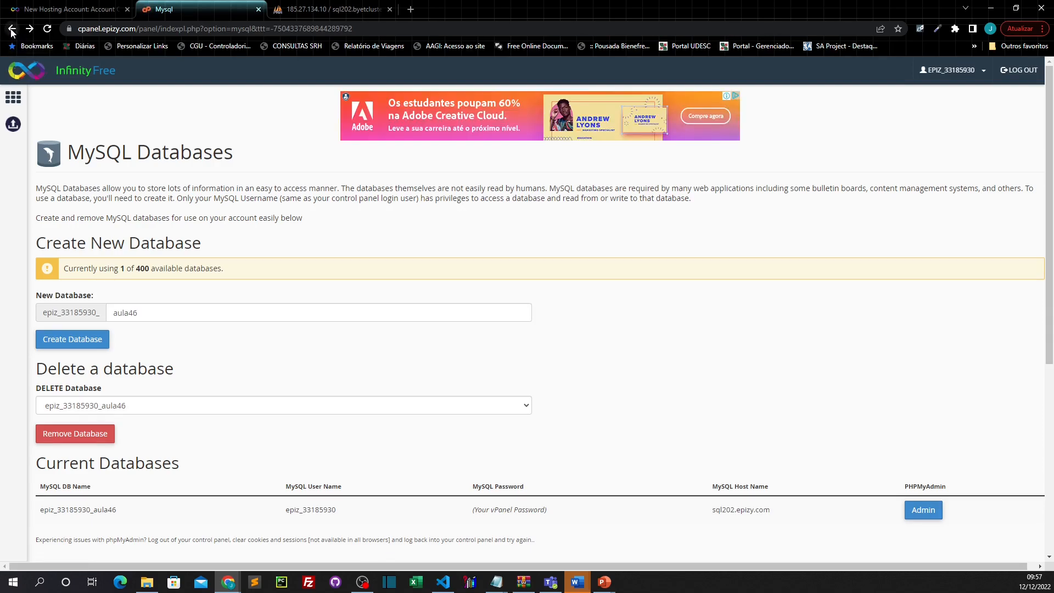
pyautogui.click(12, 29)
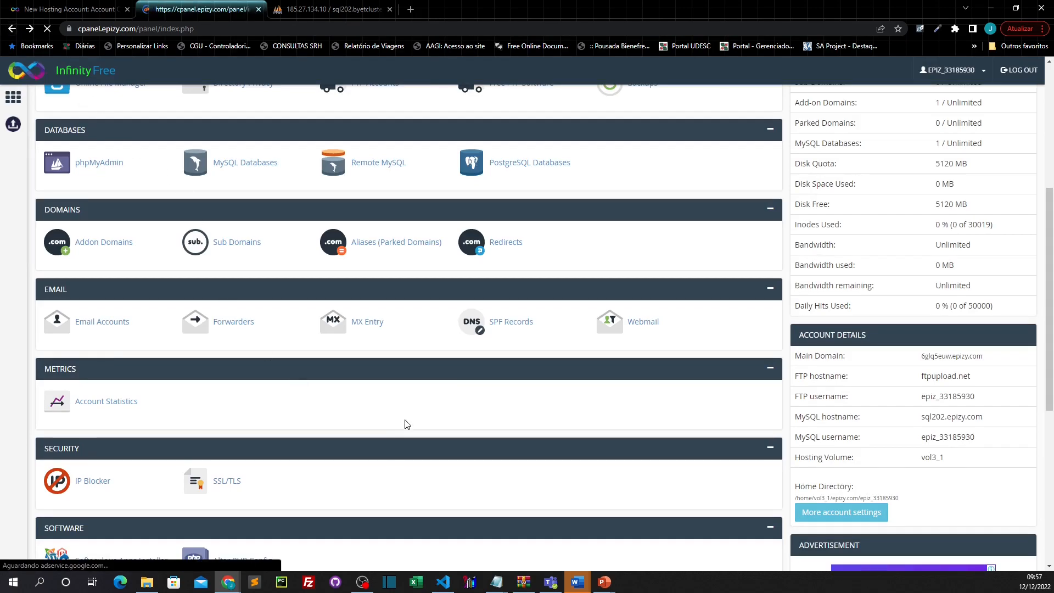
pyautogui.scroll(4, 373, 430)
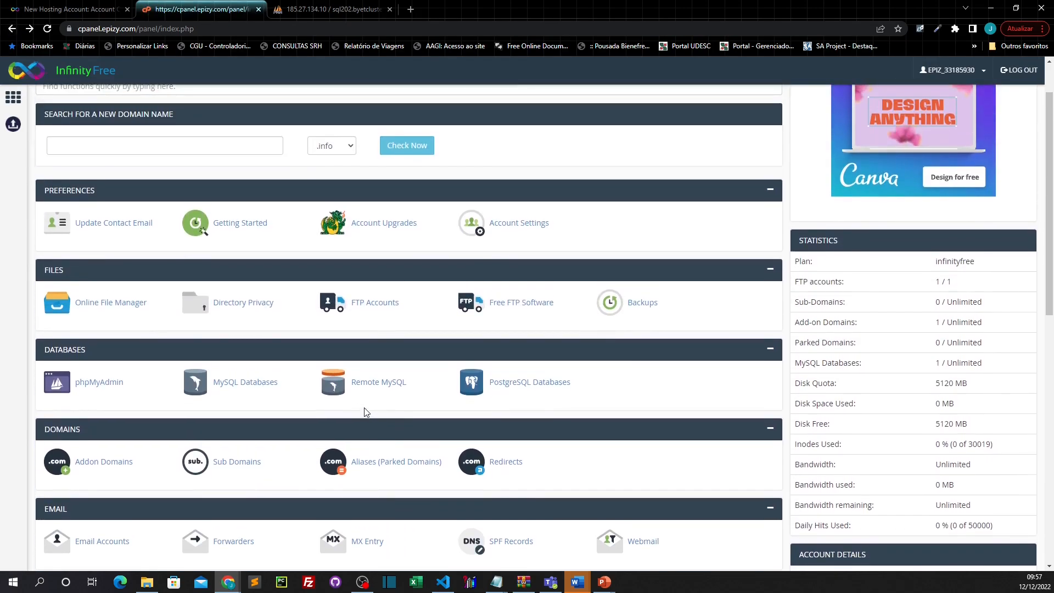
pyautogui.scroll(2, 368, 413)
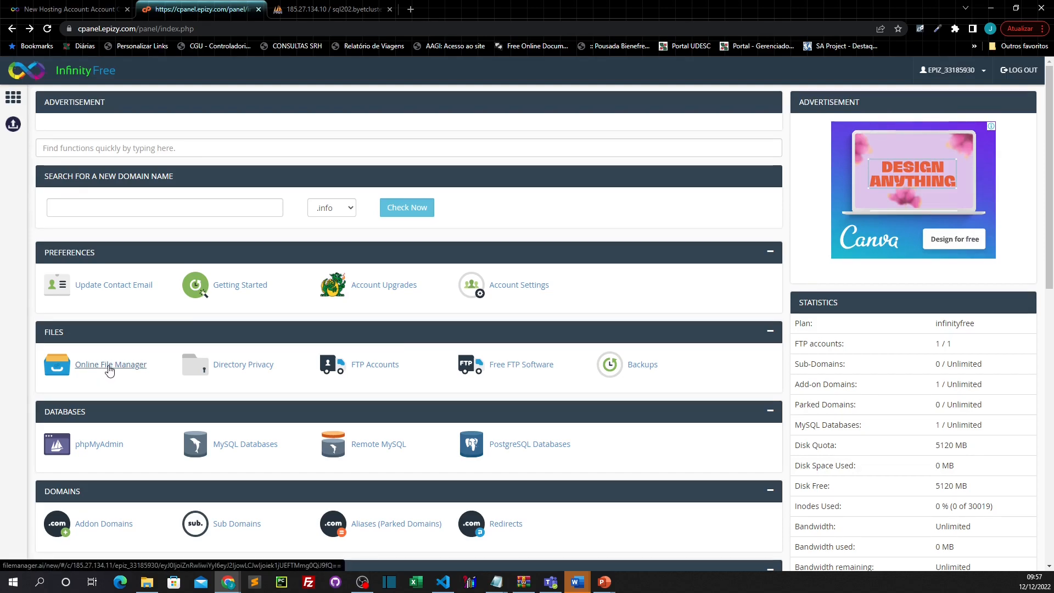
# Step: In the Online File Manager, open htdocs and delete the upload-here placeholder file
pyautogui.click(109, 365)
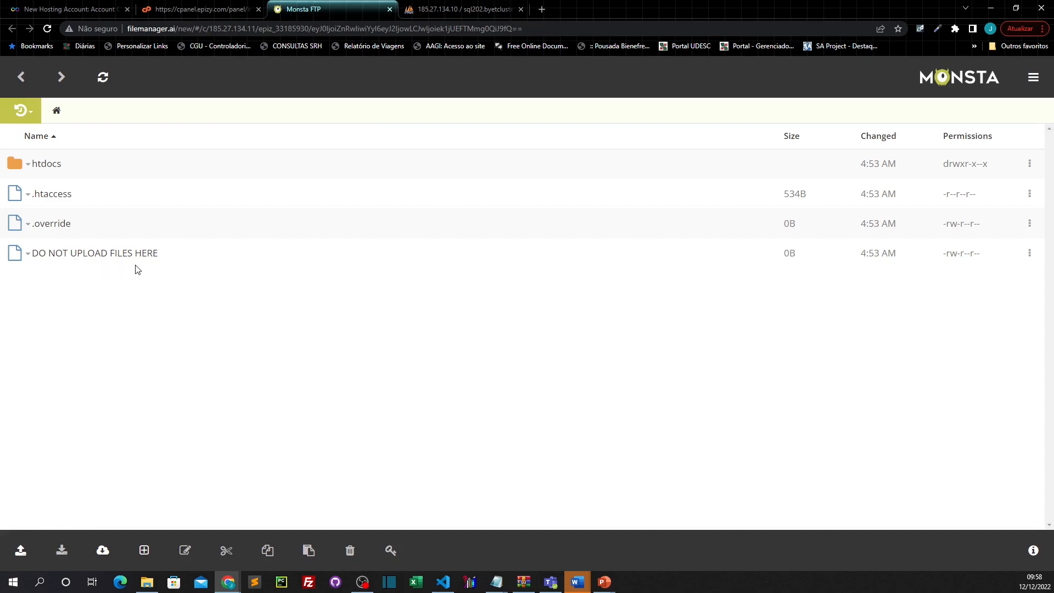
pyautogui.click(44, 166)
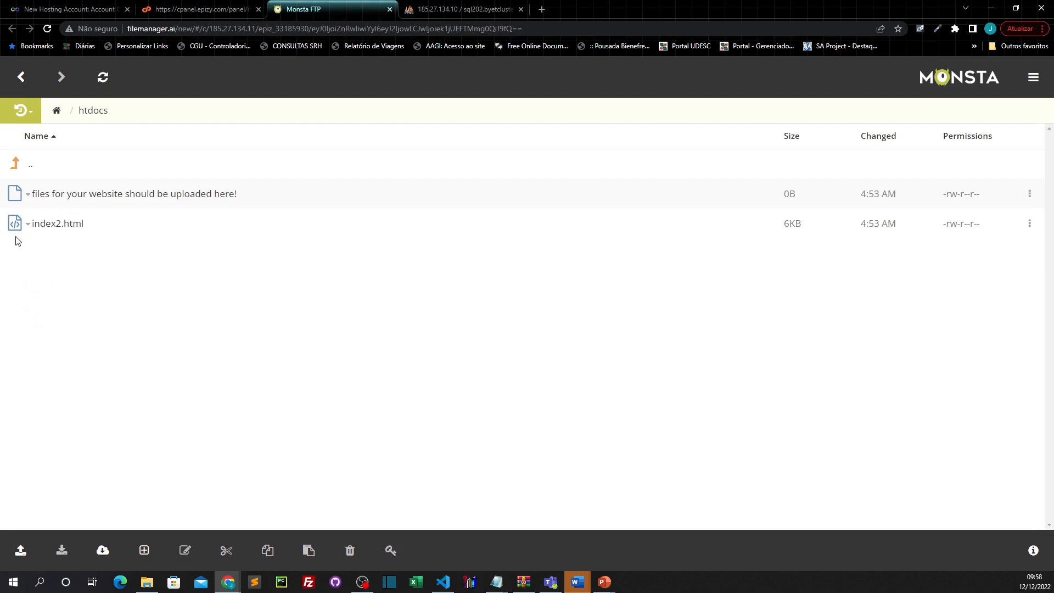
pyautogui.click(17, 196)
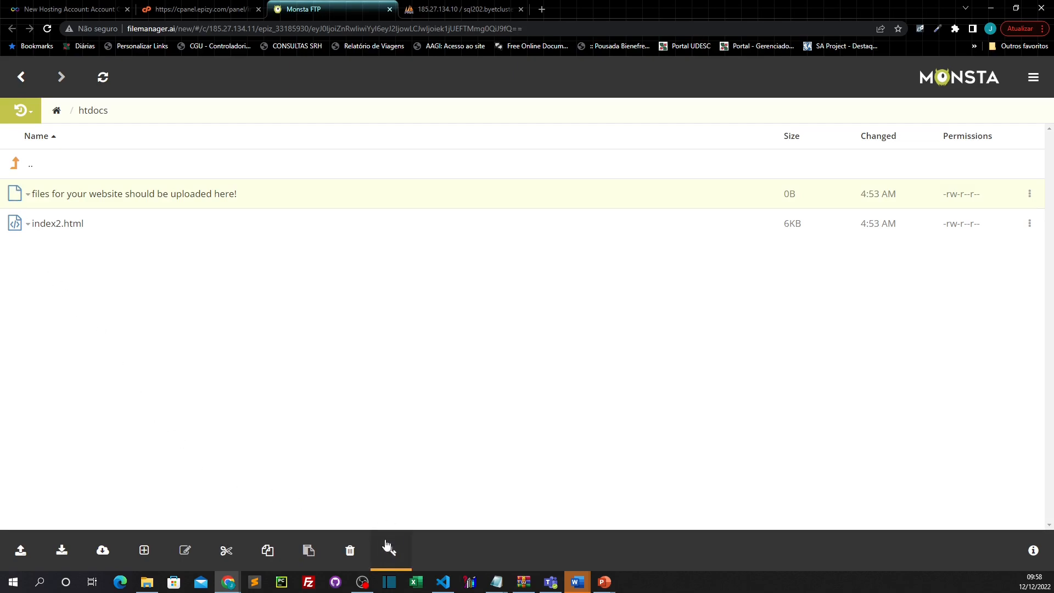
pyautogui.click(350, 551)
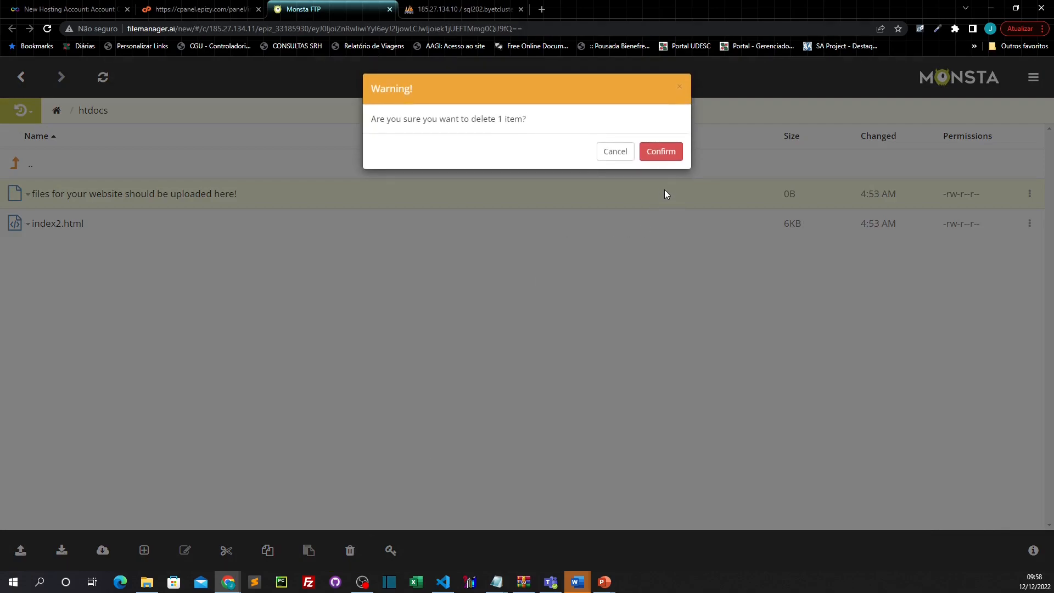
pyautogui.click(661, 151)
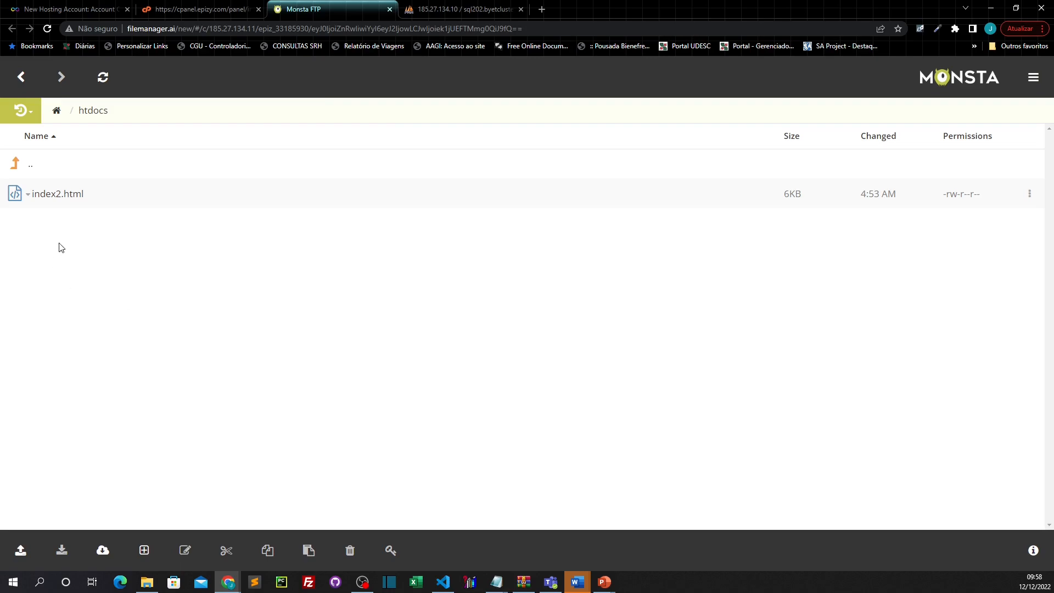
# Step: Delete index2.html from htdocs, leaving the folder empty
pyautogui.rightClick(67, 201)
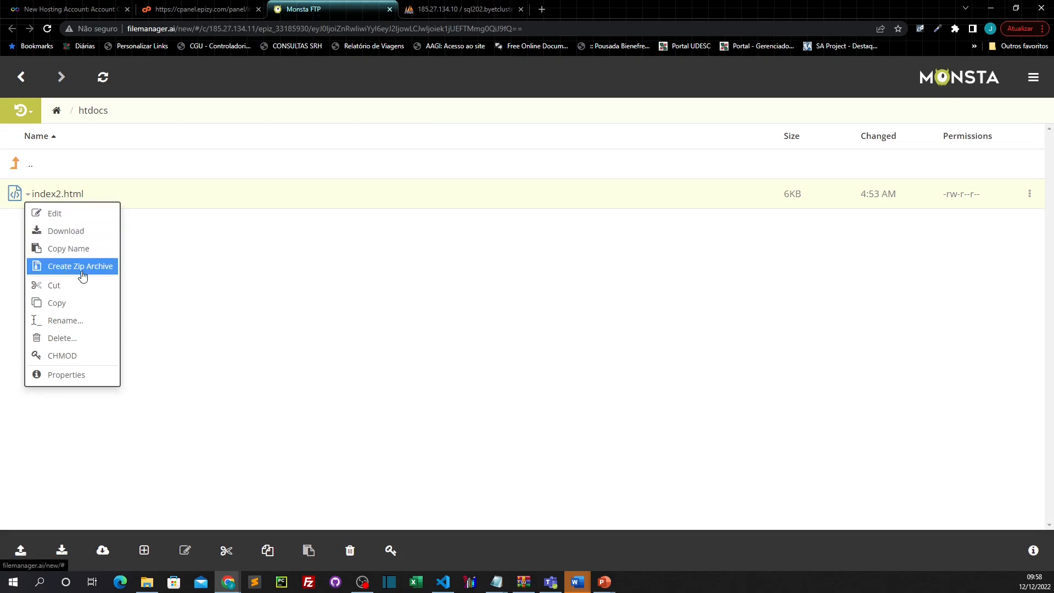
pyautogui.click(70, 341)
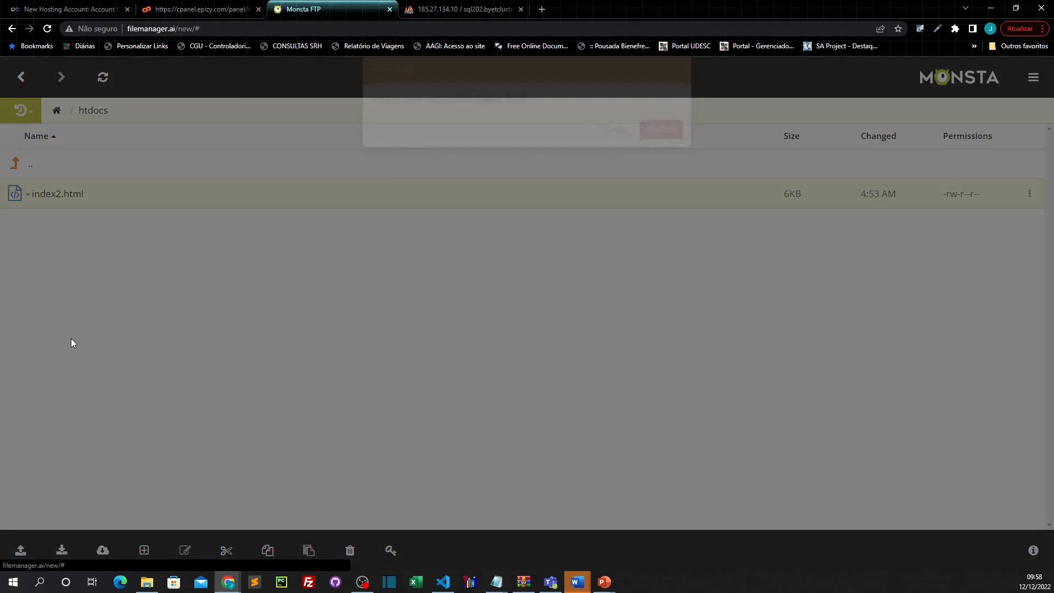
pyautogui.click(666, 152)
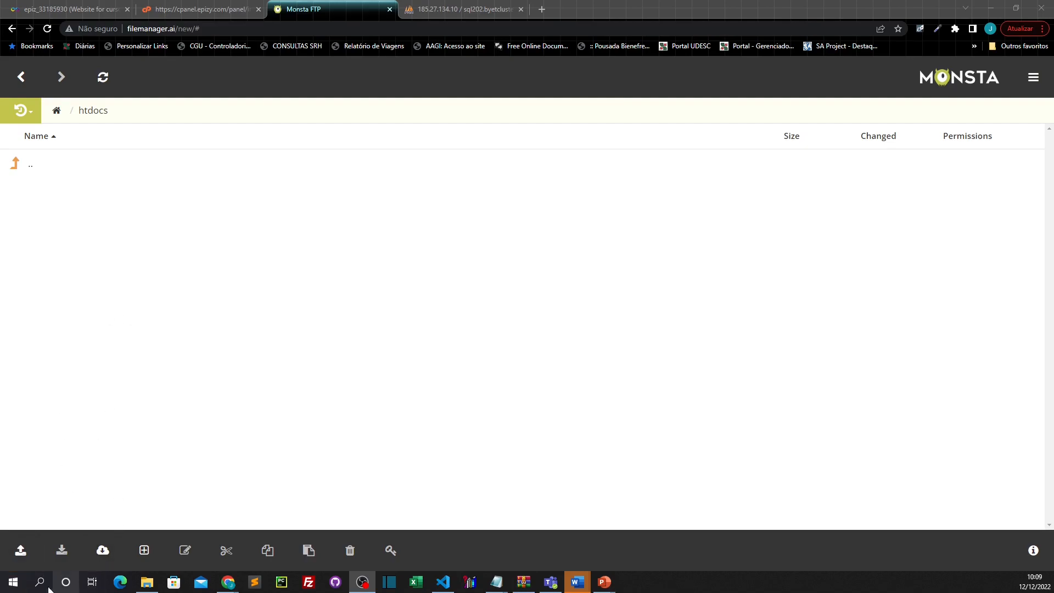
pyautogui.click(21, 554)
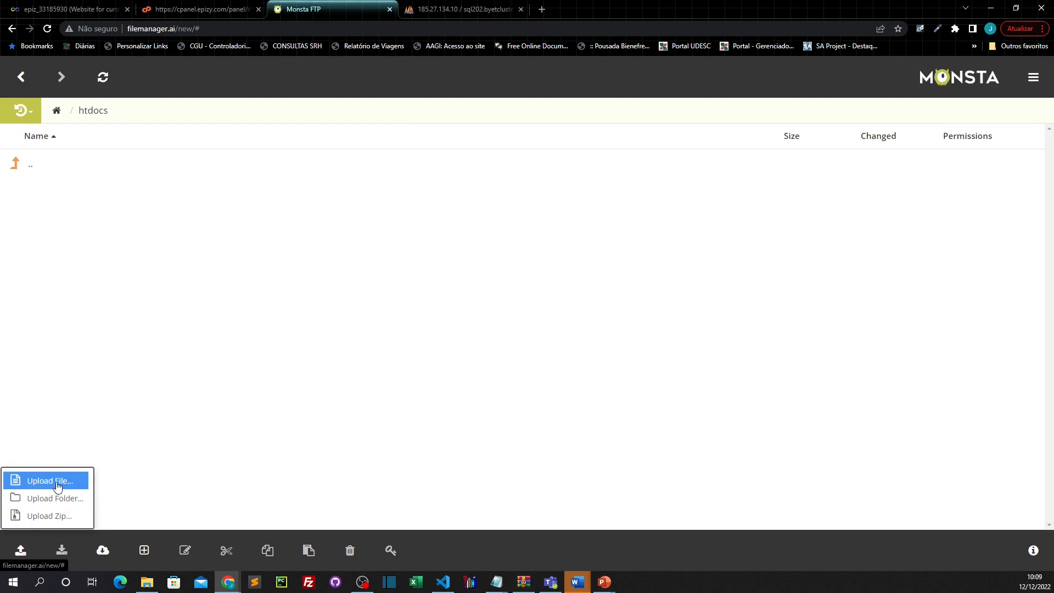
# Step: Upload index.php from Disciplina - Publicação WEB > template into htdocs
pyautogui.click(58, 487)
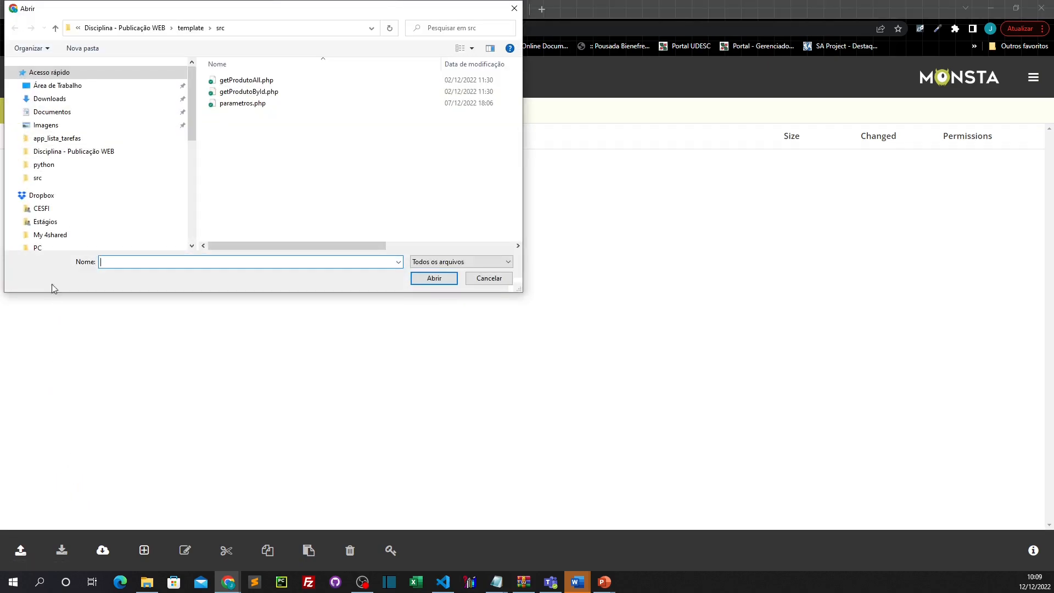
pyautogui.click(90, 150)
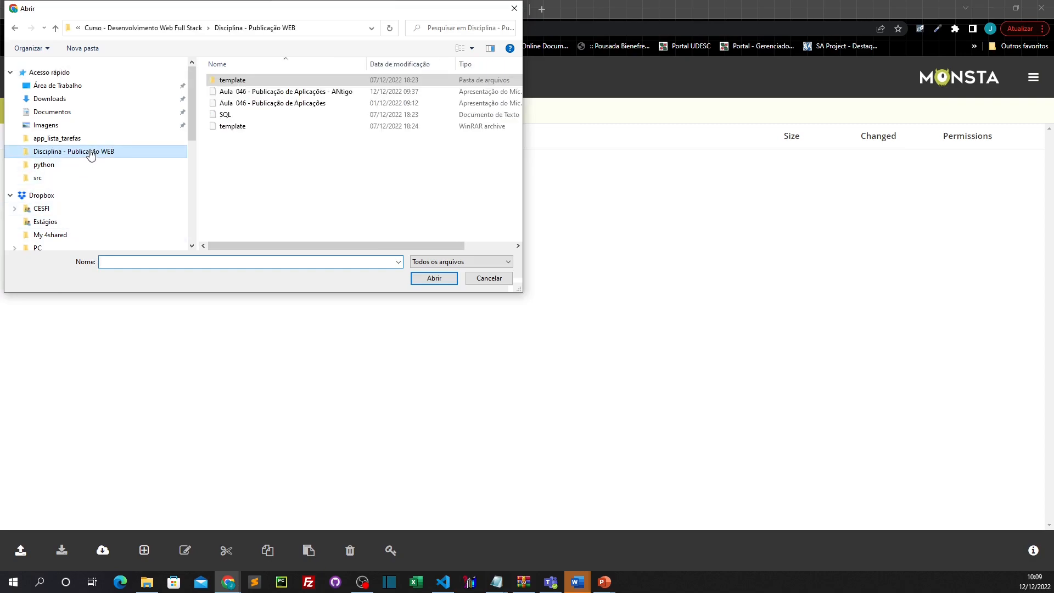
pyautogui.doubleClick(233, 80)
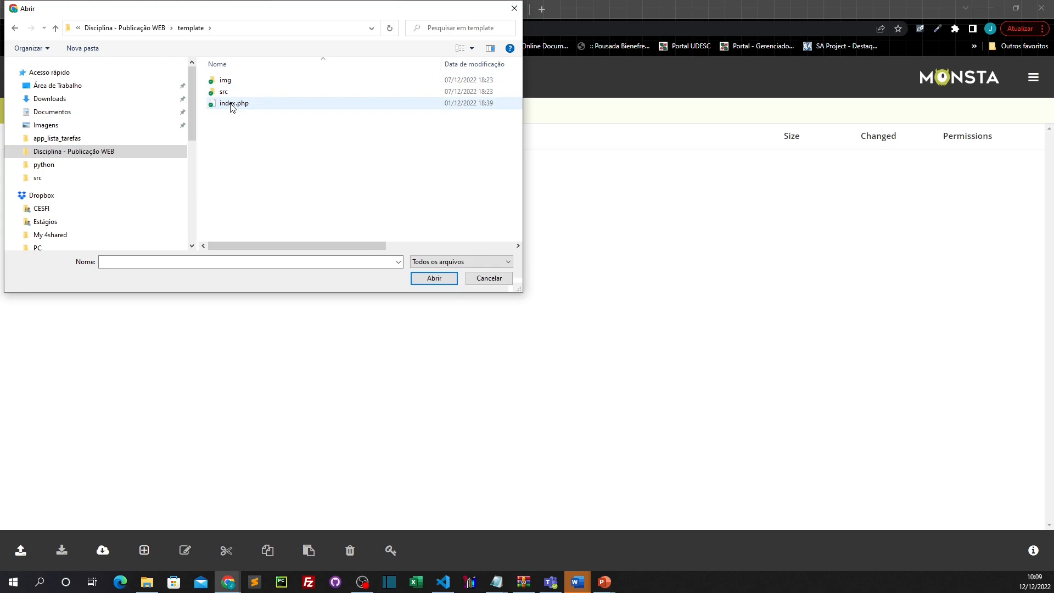
pyautogui.click(233, 106)
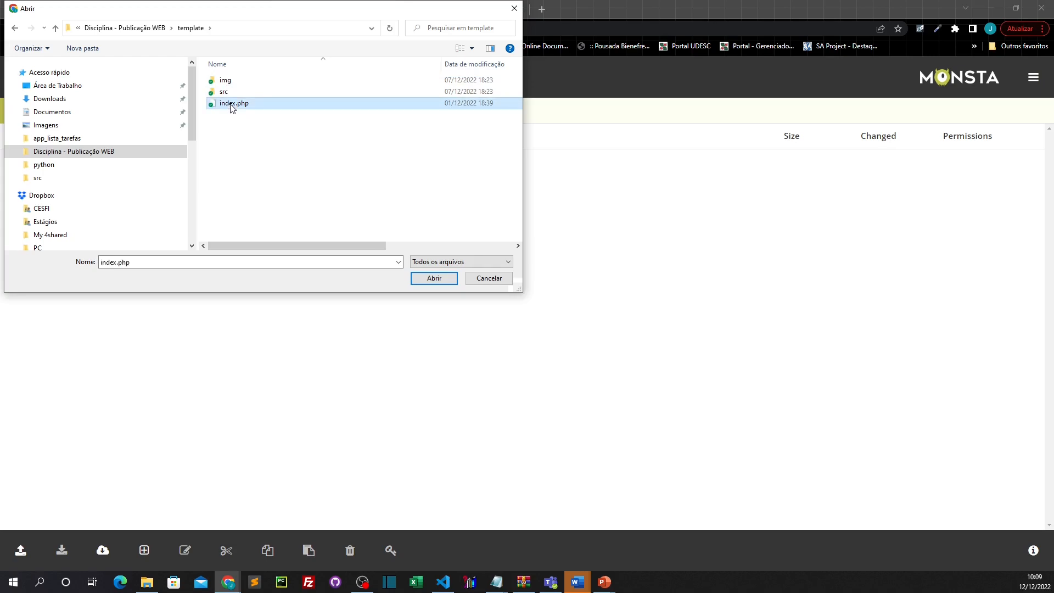
pyautogui.click(433, 278)
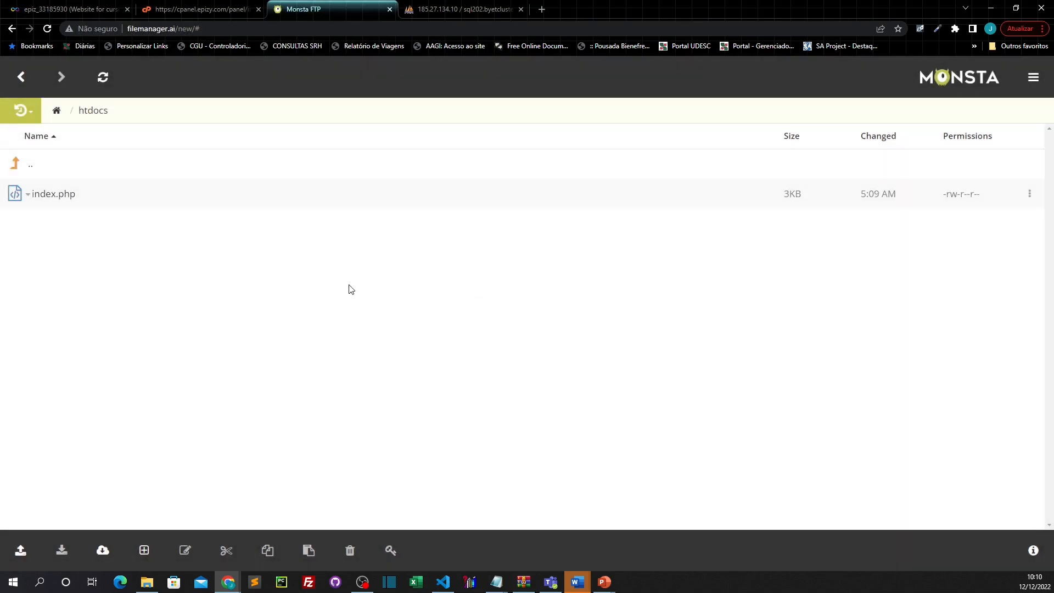
pyautogui.click(21, 550)
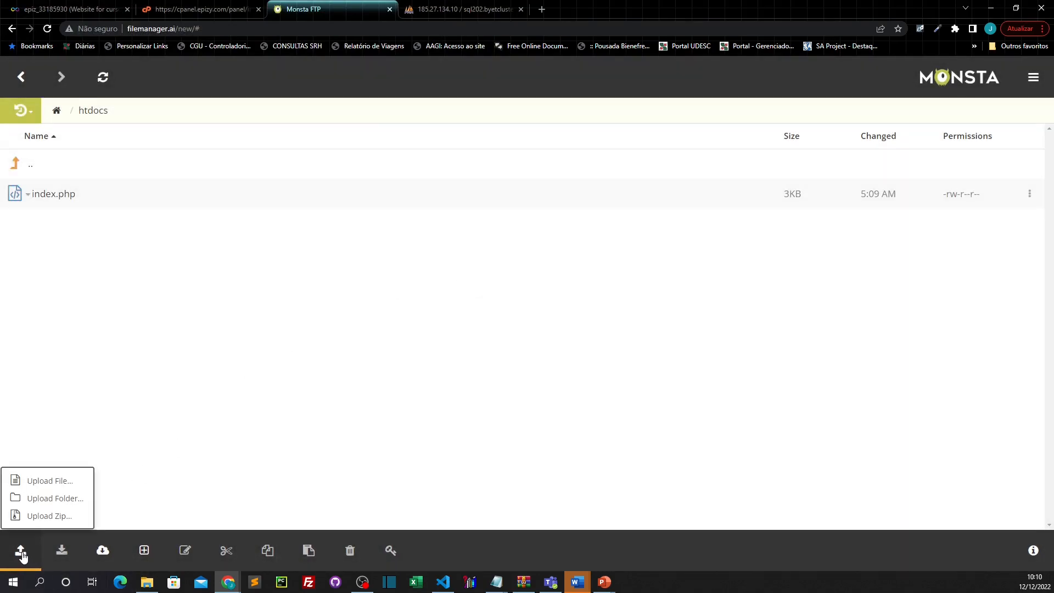
# Step: Upload the img folder with its 5 files from template into htdocs
pyautogui.click(66, 500)
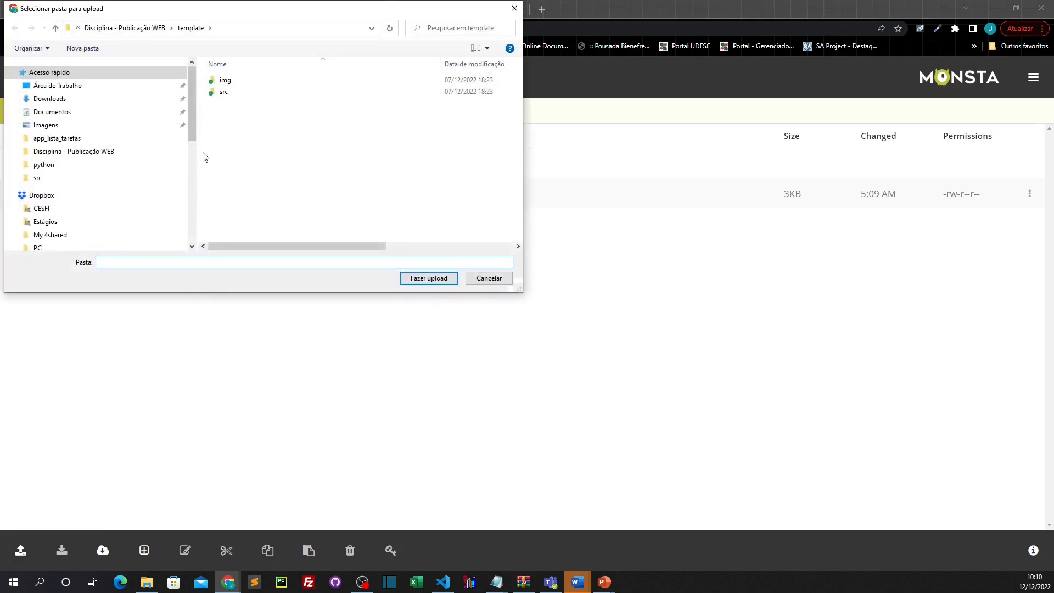
pyautogui.click(224, 81)
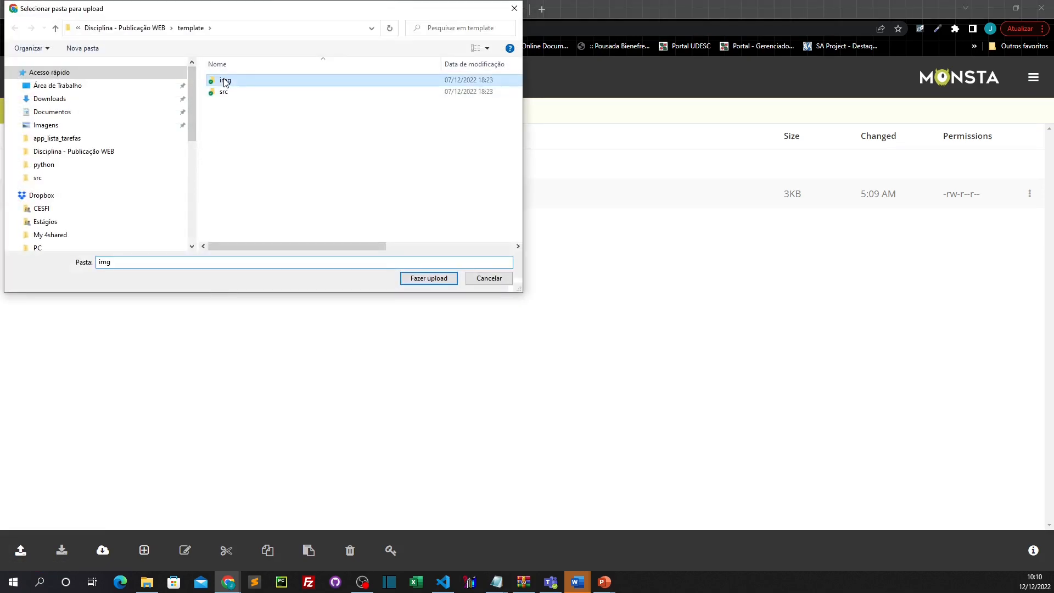
pyautogui.click(430, 282)
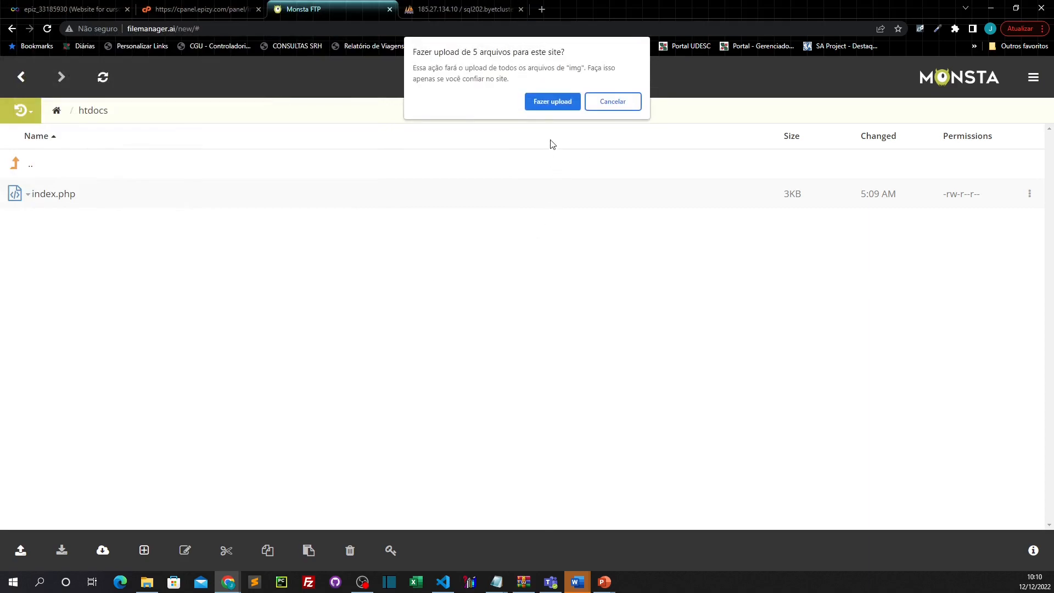
pyautogui.click(552, 102)
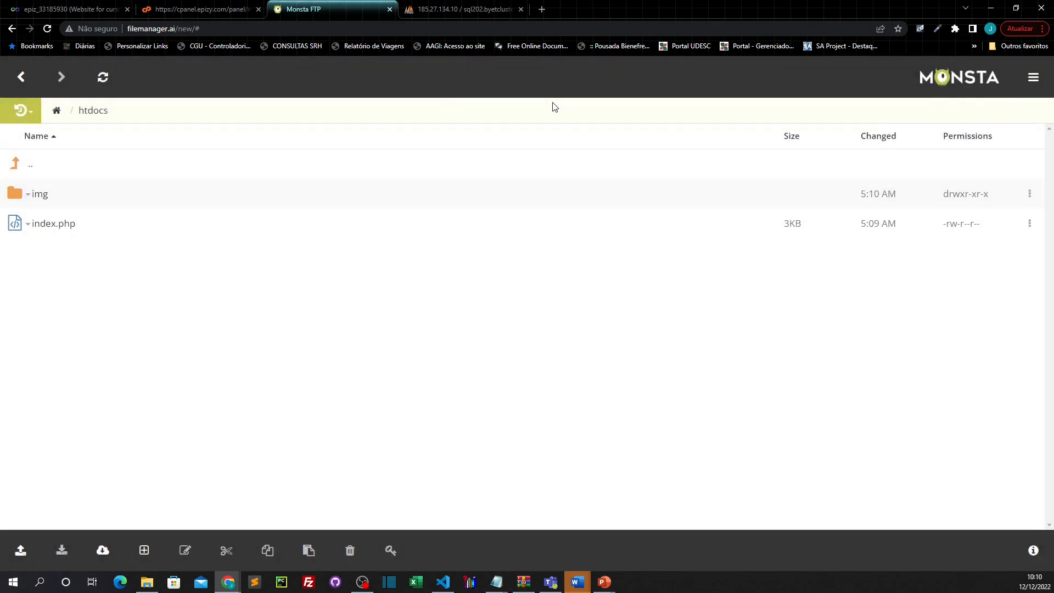
# Step: Upload the src folder's 3 PHP files into htdocs and open src
pyautogui.click(21, 556)
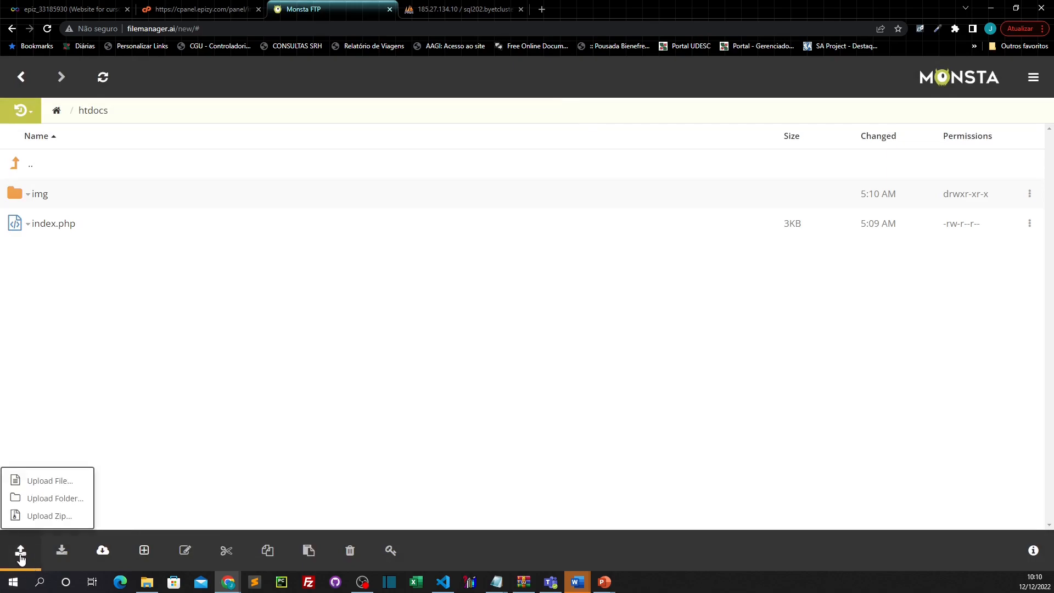
pyautogui.click(61, 504)
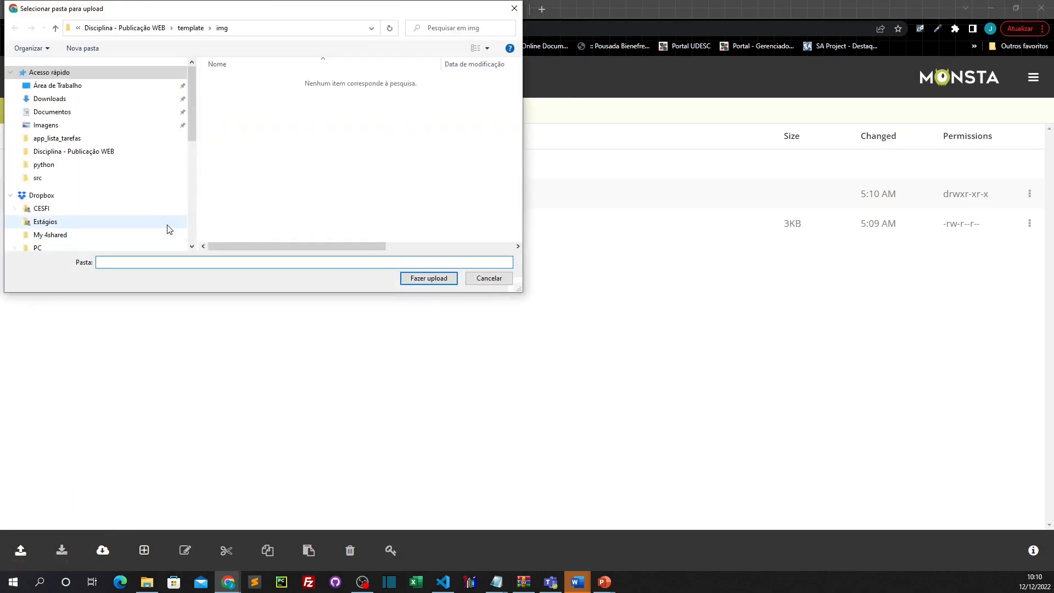
pyautogui.click(190, 28)
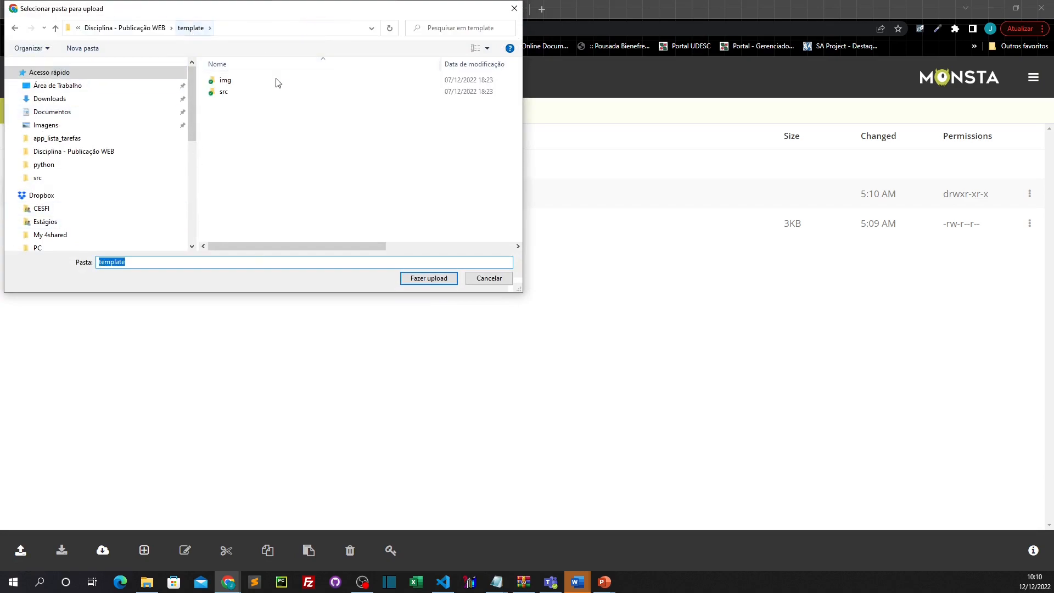
pyautogui.click(224, 93)
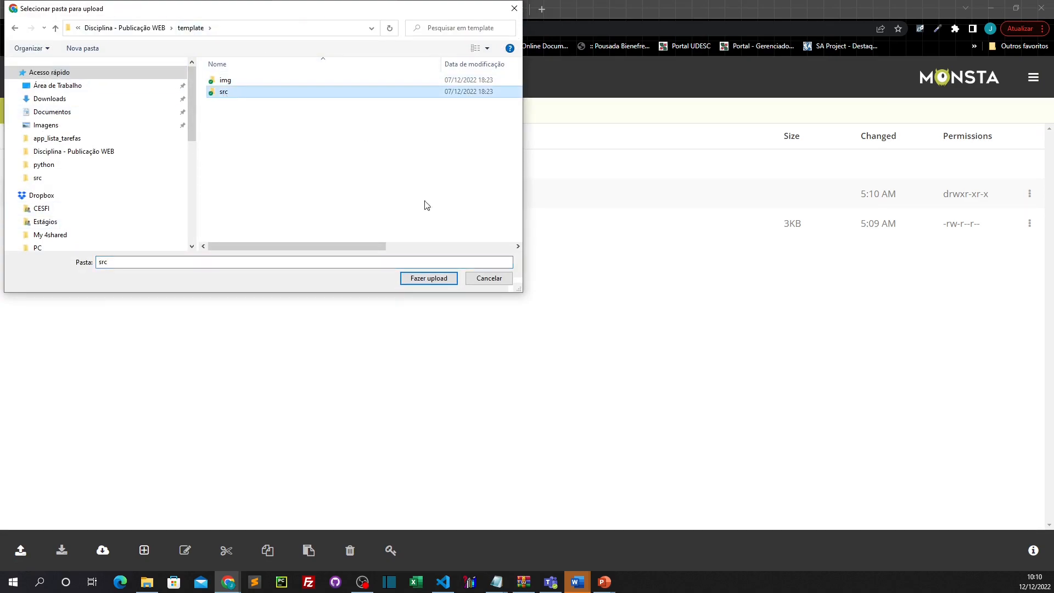
pyautogui.click(429, 279)
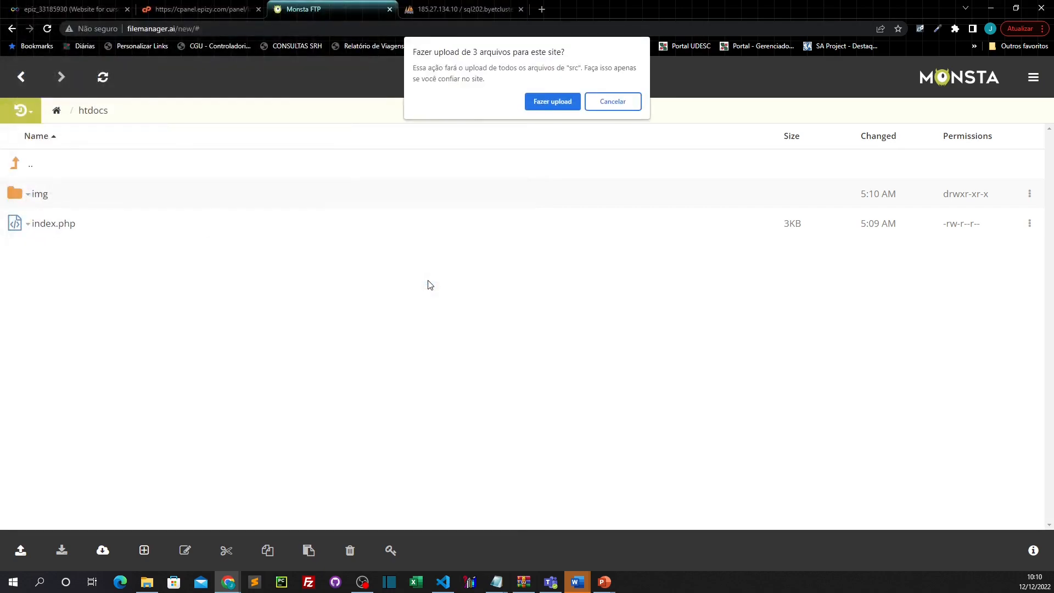
pyautogui.click(552, 101)
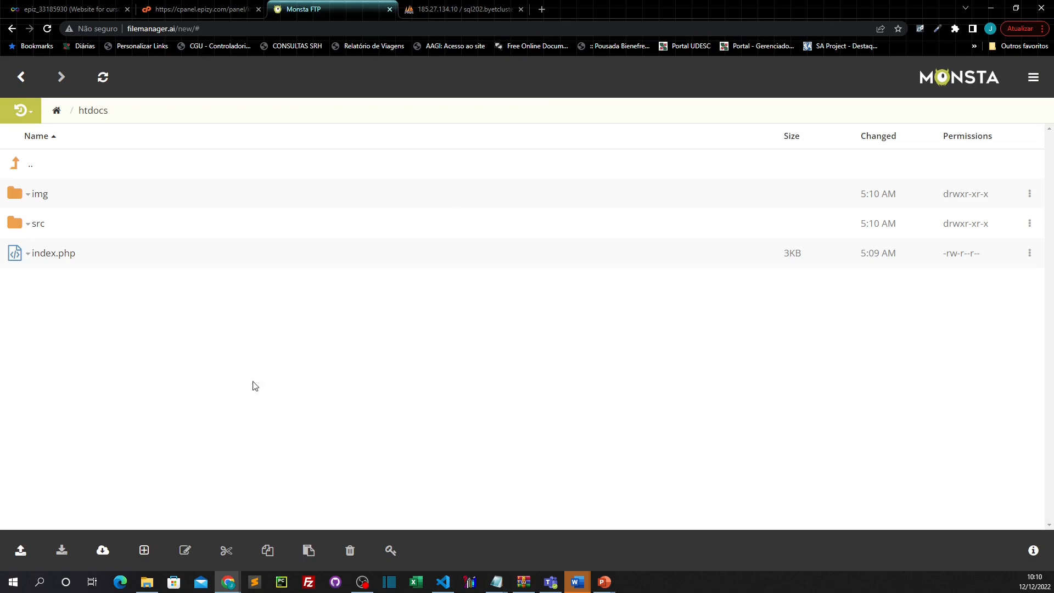
pyautogui.click(37, 229)
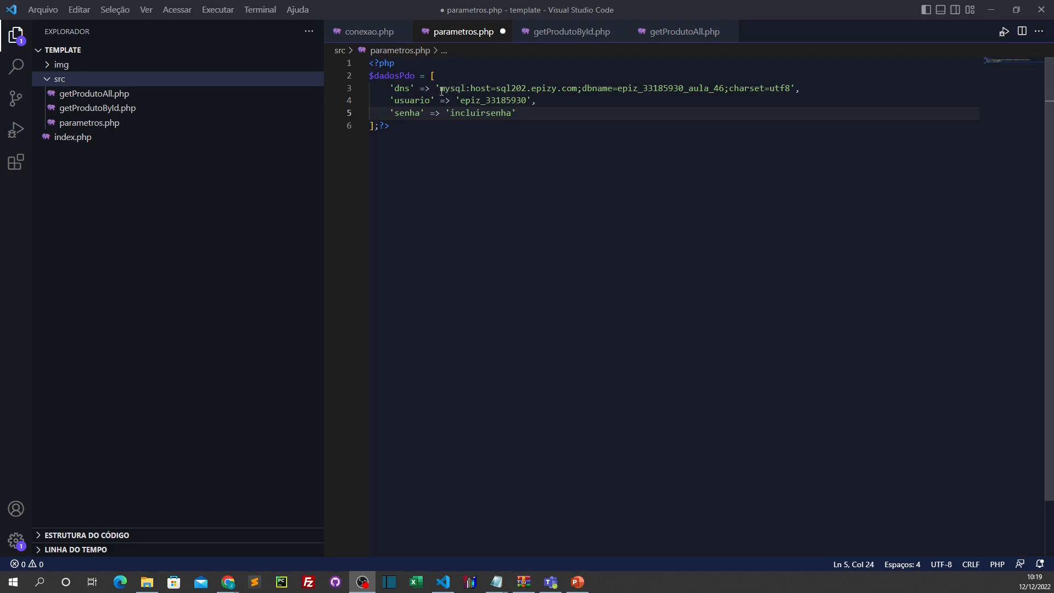
# Step: Review the parametros.php dns string: host sql202.epizy.com, database name and charset=utf8
pyautogui.moveTo(440, 89); pyautogui.dragTo(487, 89)
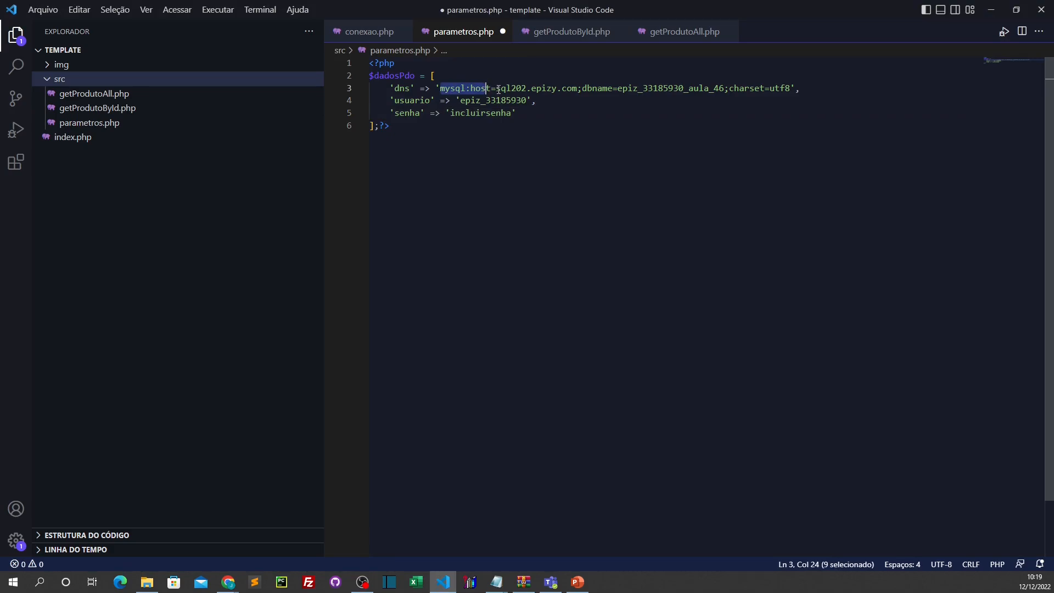
pyautogui.moveTo(495, 88); pyautogui.dragTo(573, 88)
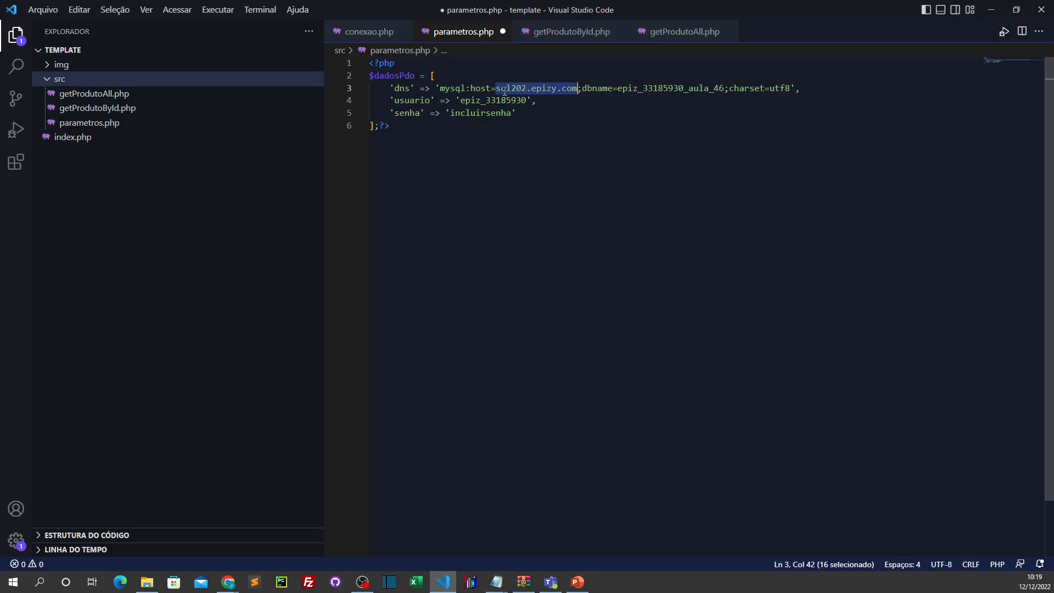
pyautogui.click(573, 124)
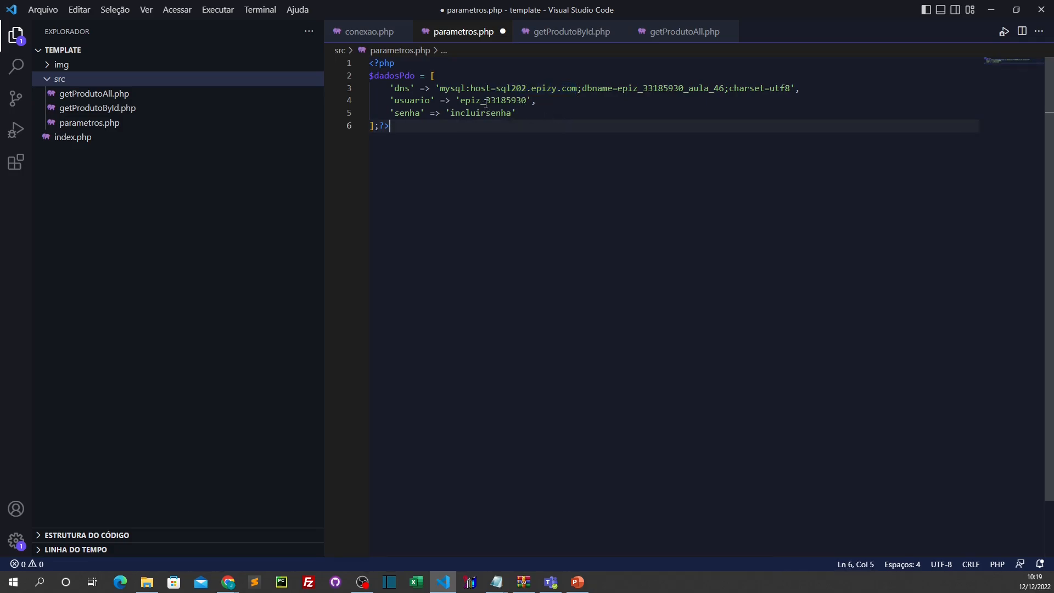
pyautogui.moveTo(497, 83); pyautogui.dragTo(577, 86)
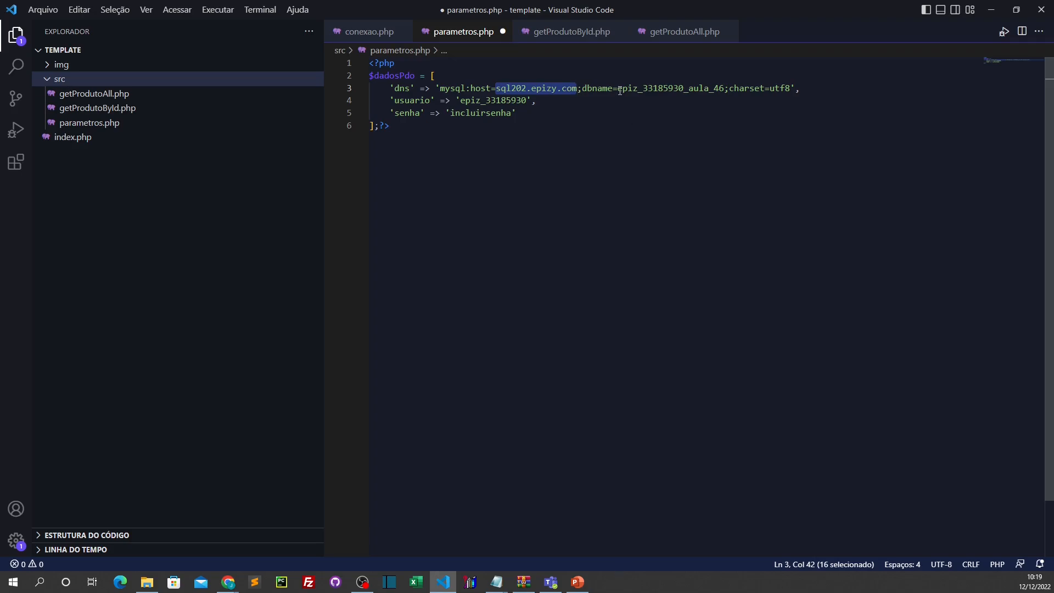
pyautogui.moveTo(617, 88); pyautogui.dragTo(724, 88)
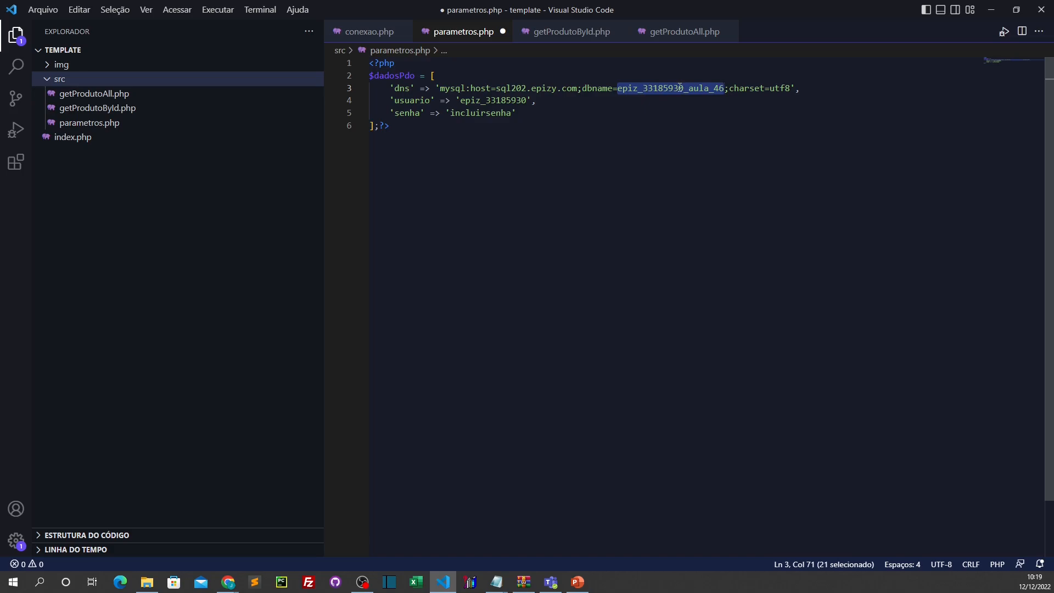
pyautogui.moveTo(730, 93); pyautogui.dragTo(790, 89)
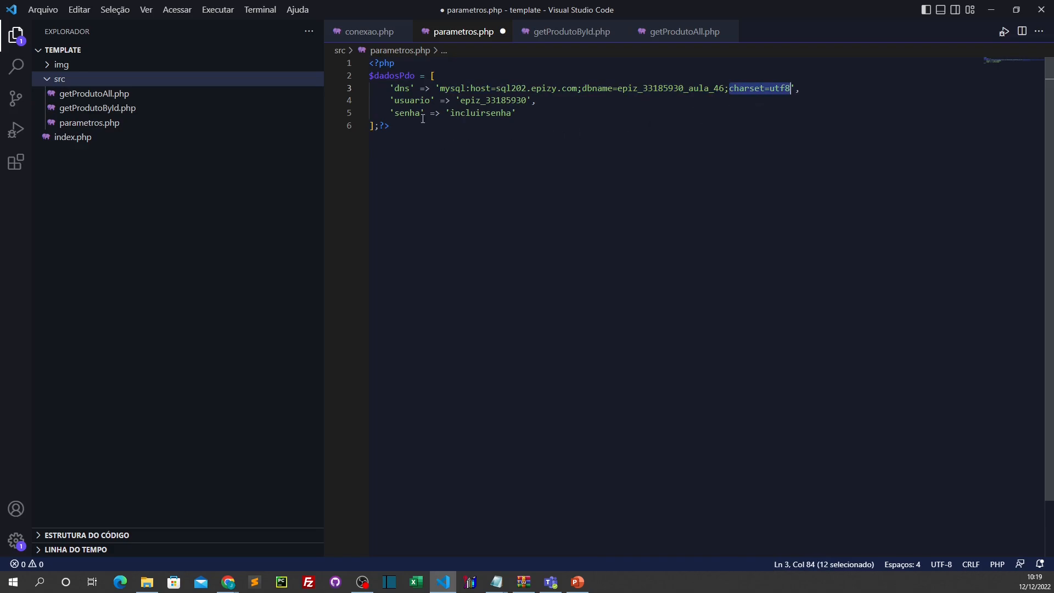
# Step: Check the database user, the account prefix in the database name, and the password placeholder
pyautogui.moveTo(460, 101); pyautogui.dragTo(529, 101)
pyautogui.click(625, 125)
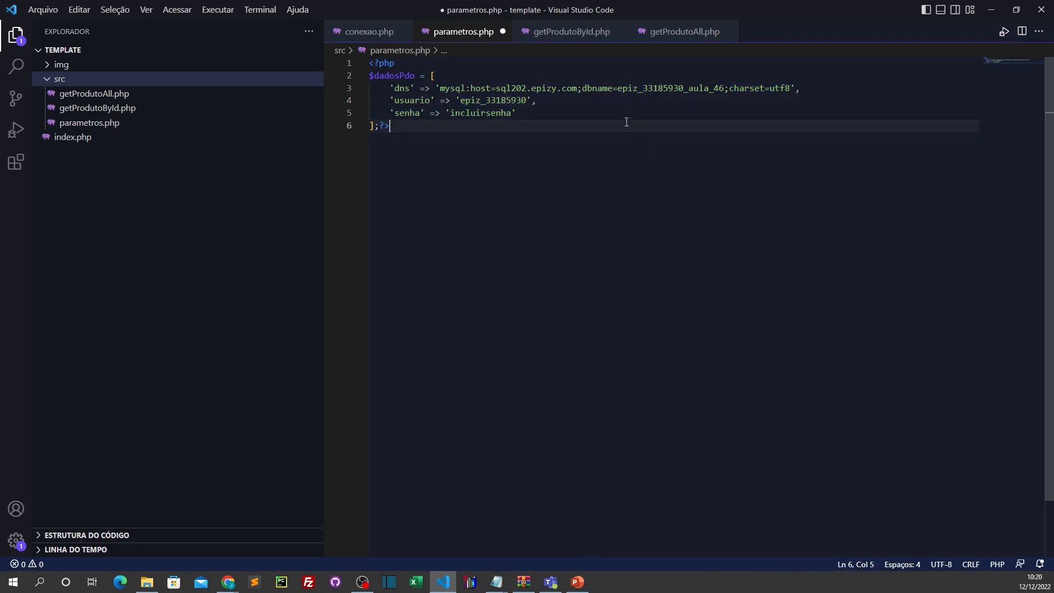
pyautogui.moveTo(617, 89); pyautogui.dragTo(683, 89)
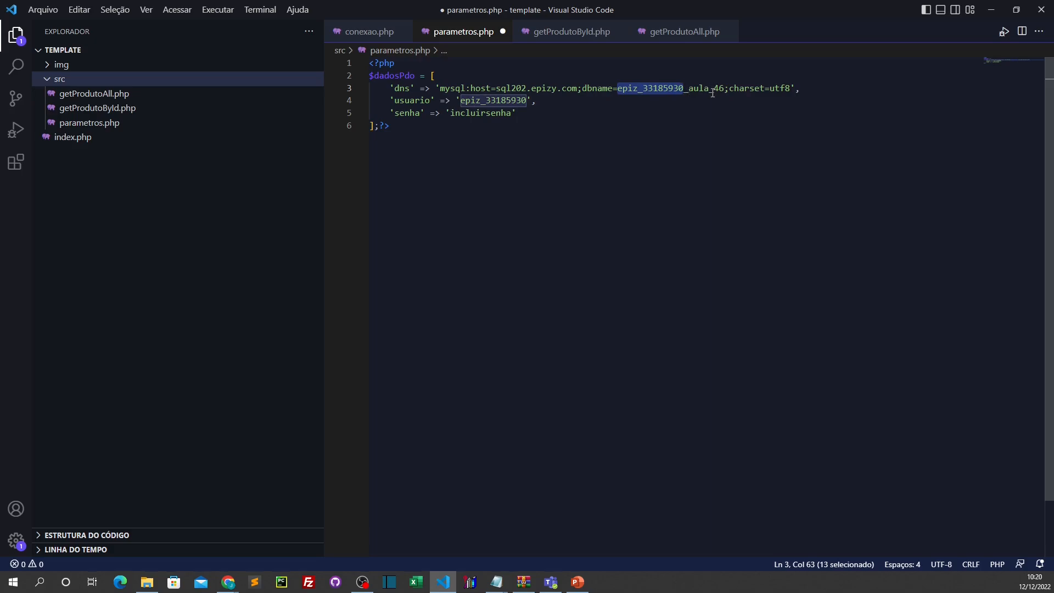
pyautogui.moveTo(451, 112); pyautogui.dragTo(519, 112)
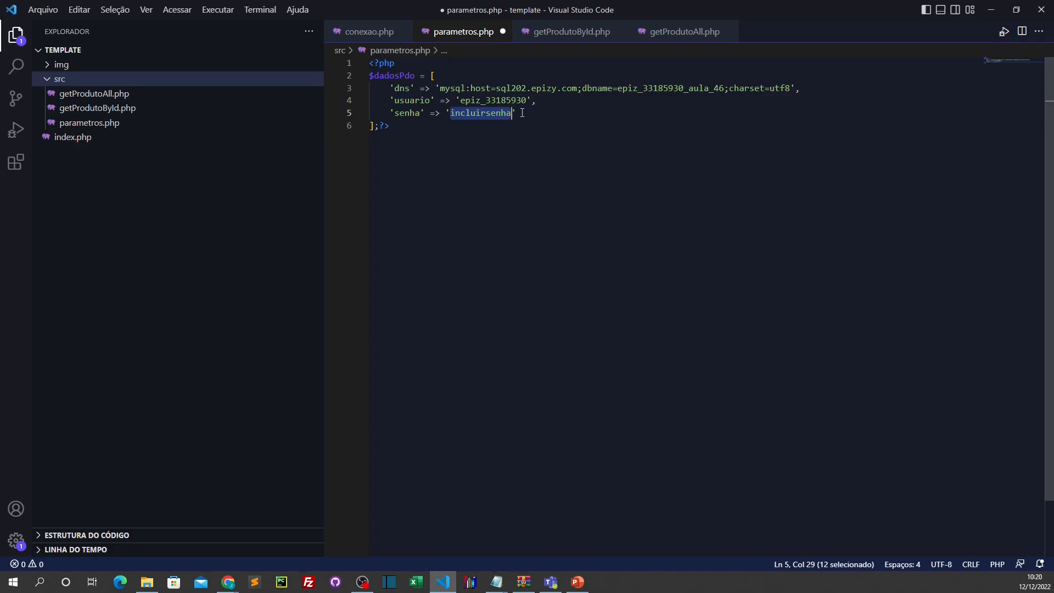
pyautogui.press('Down')
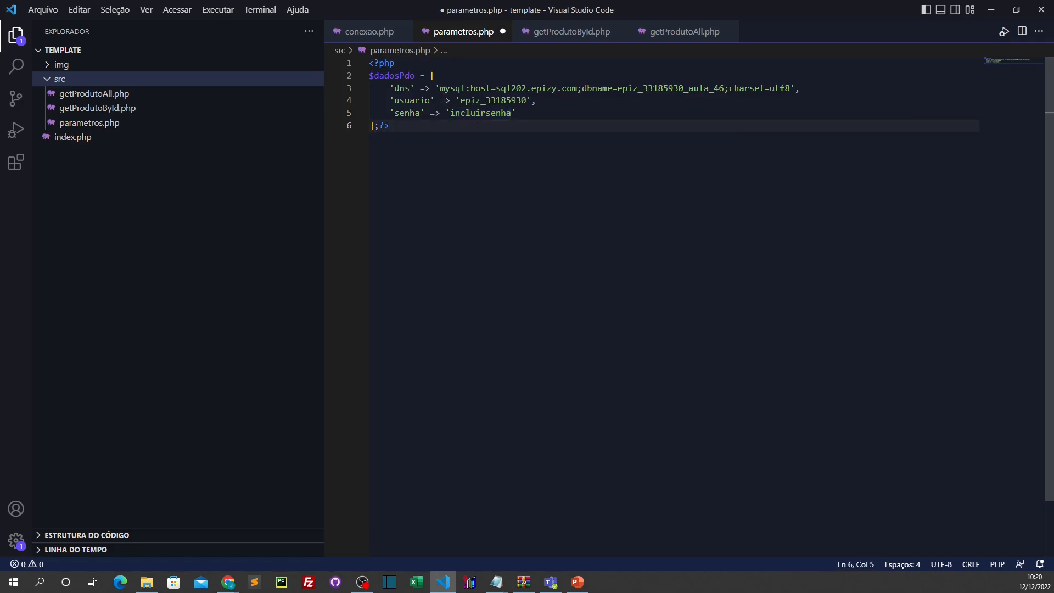
pyautogui.moveTo(442, 89); pyautogui.dragTo(491, 86)
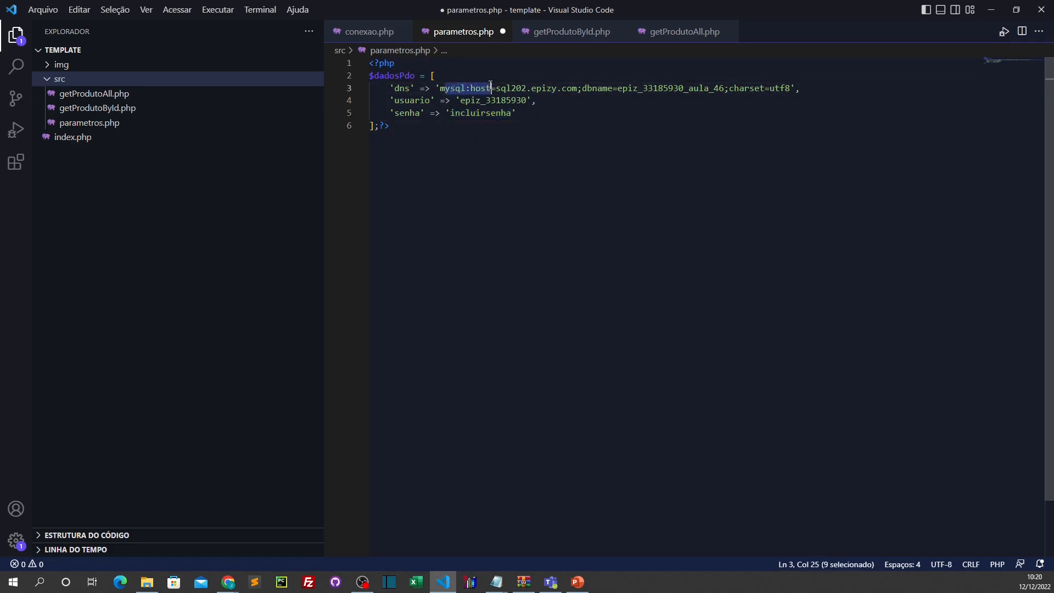
pyautogui.moveTo(582, 88); pyautogui.dragTo(614, 86)
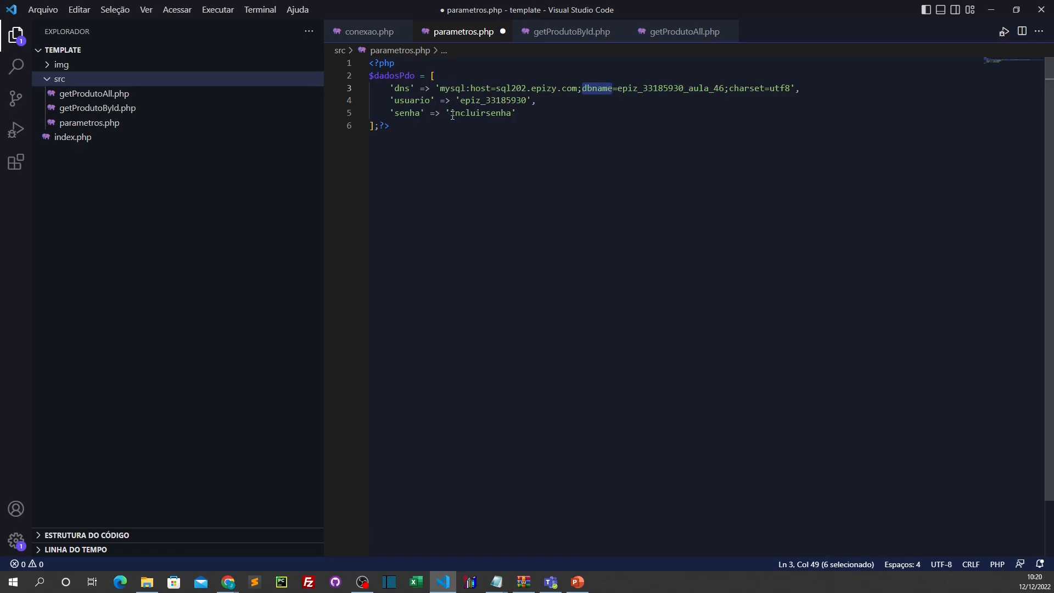
pyautogui.moveTo(450, 113); pyautogui.dragTo(510, 110)
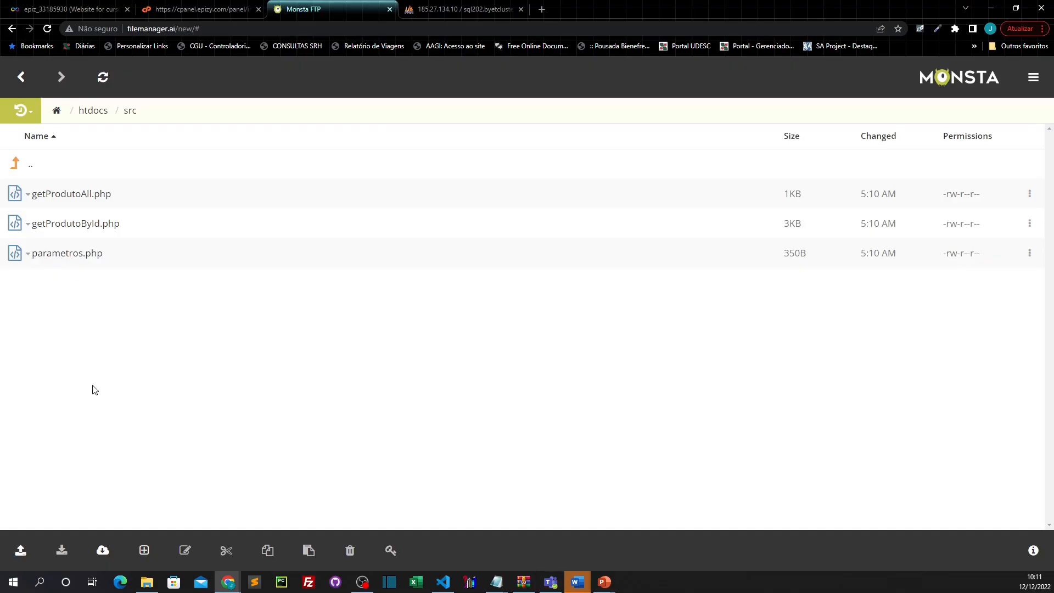
# Step: Return from src to htdocs, which lists img, src and index.php
pyautogui.click(93, 113)
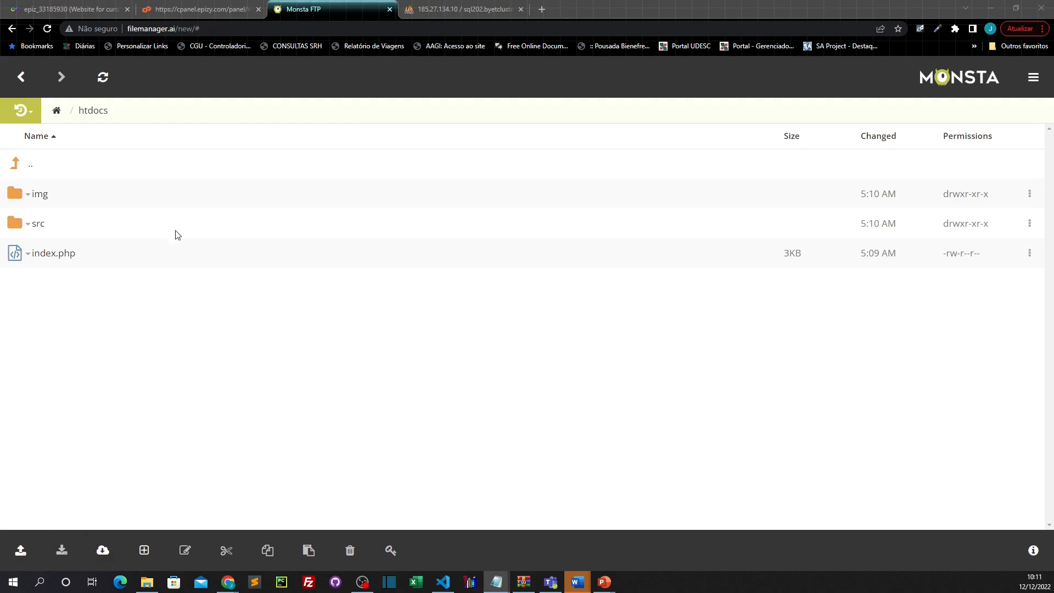
# Step: Load cursowebfullstack.epizy.com in a new Chrome tab to see the live Relação de Produtos page
pyautogui.click(540, 10)
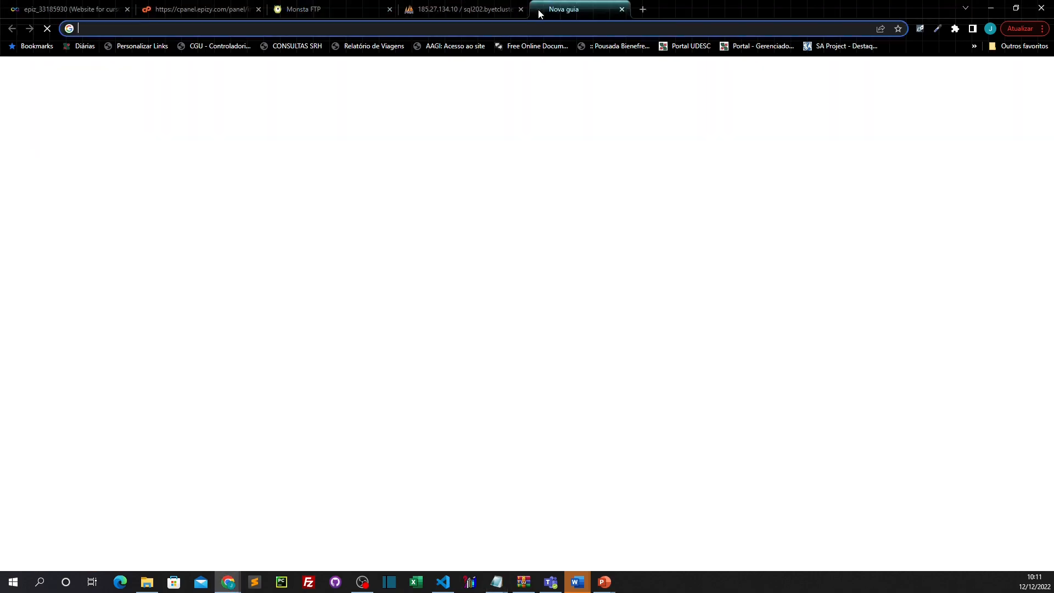
pyautogui.write('cursowebfullstack.epizy.com')
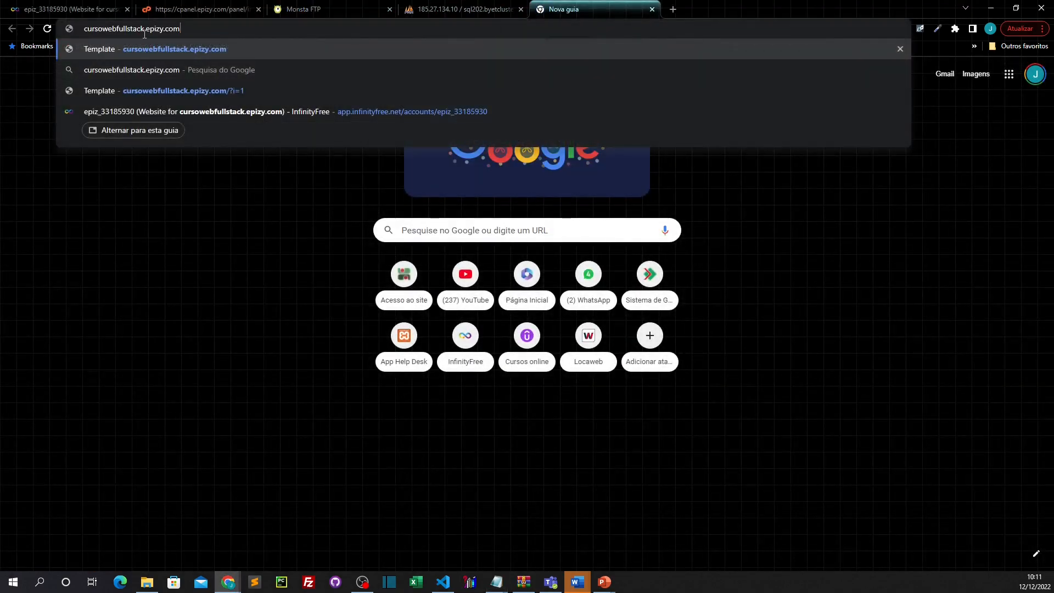
pyautogui.moveTo(146, 29); pyautogui.dragTo(180, 29)
pyautogui.click(188, 29)
pyautogui.press('Return')
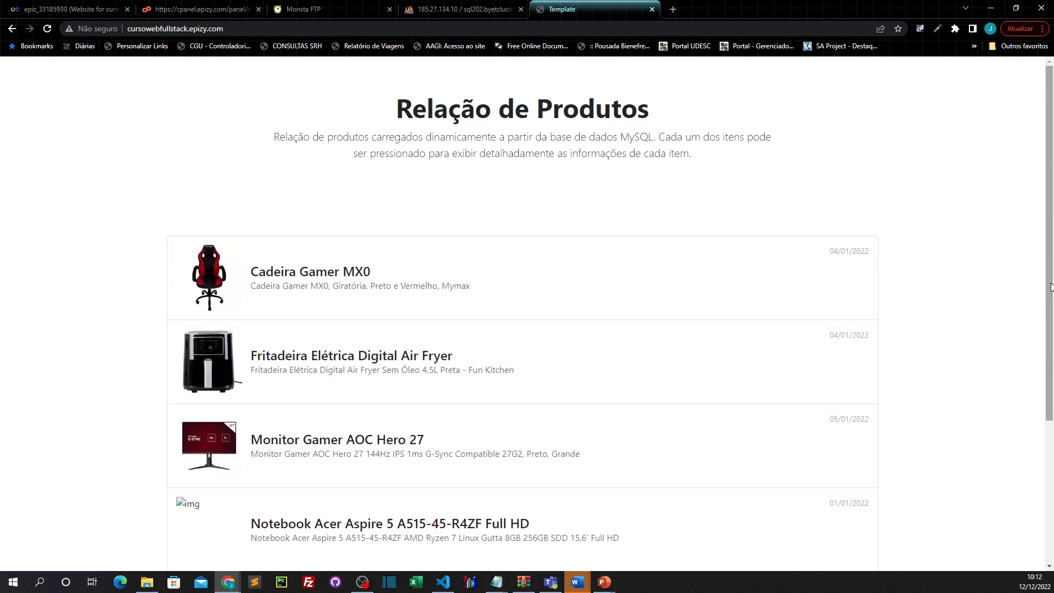
# Step: View and close the detail modals for Cadeira Gamer MX0, Air Fryer and Monitor Gamer AOC Hero 27
pyautogui.scroll(-3, 1033, 275)
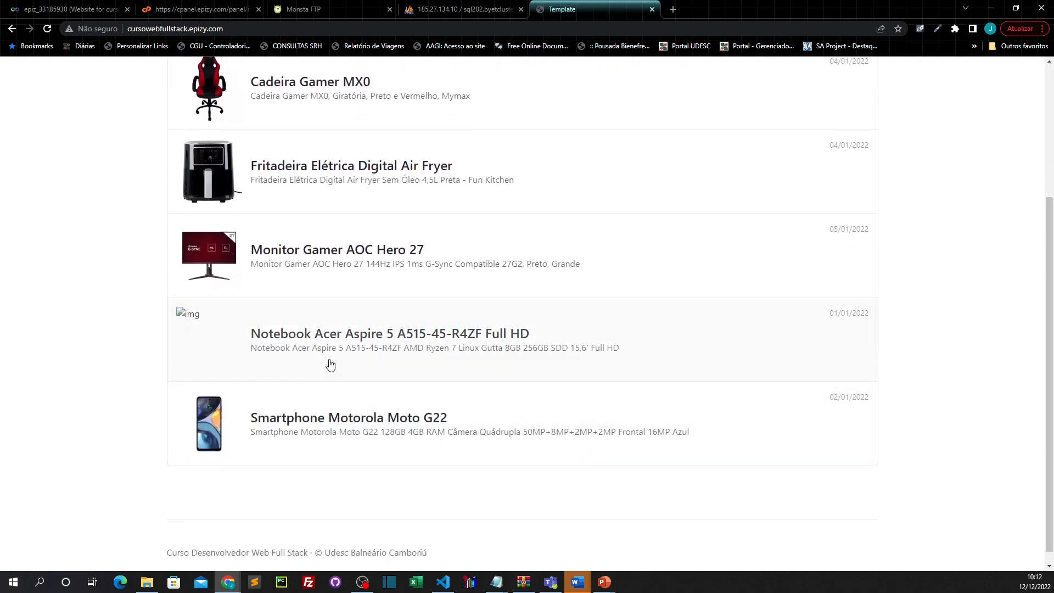
pyautogui.scroll(3, 330, 373)
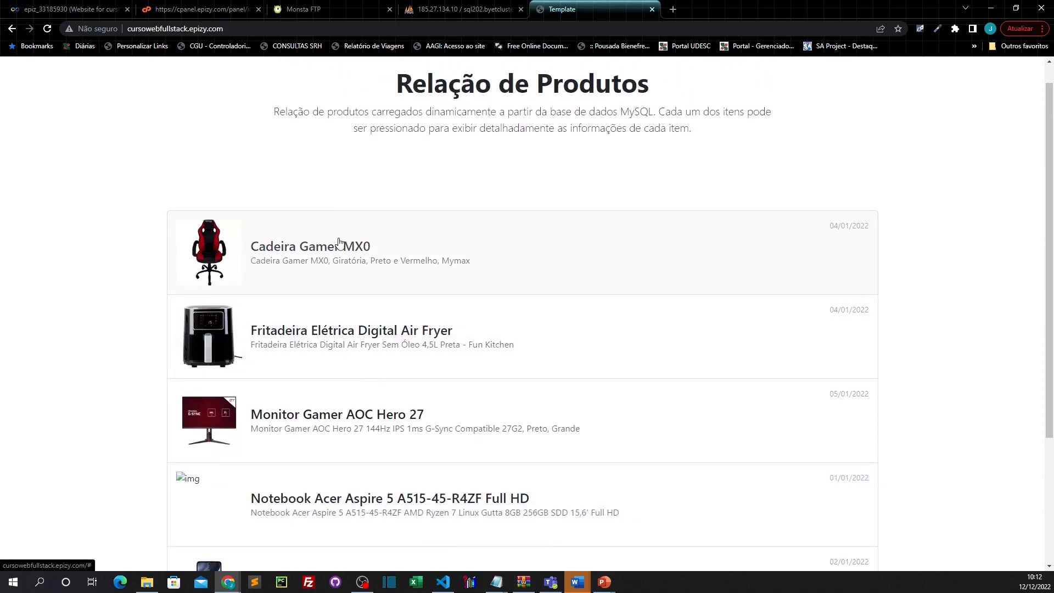
pyautogui.click(327, 256)
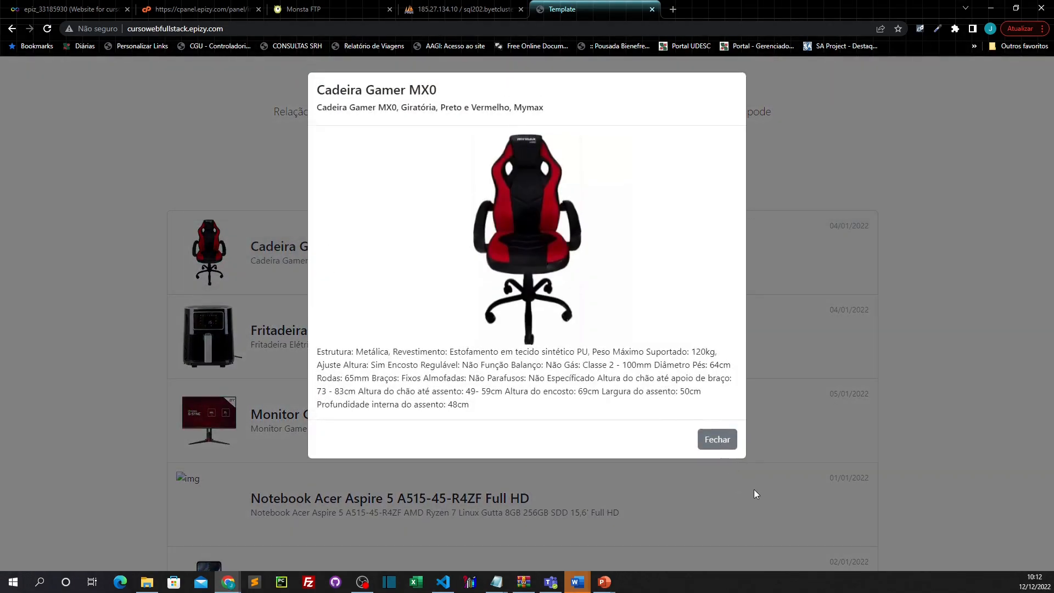
pyautogui.click(723, 440)
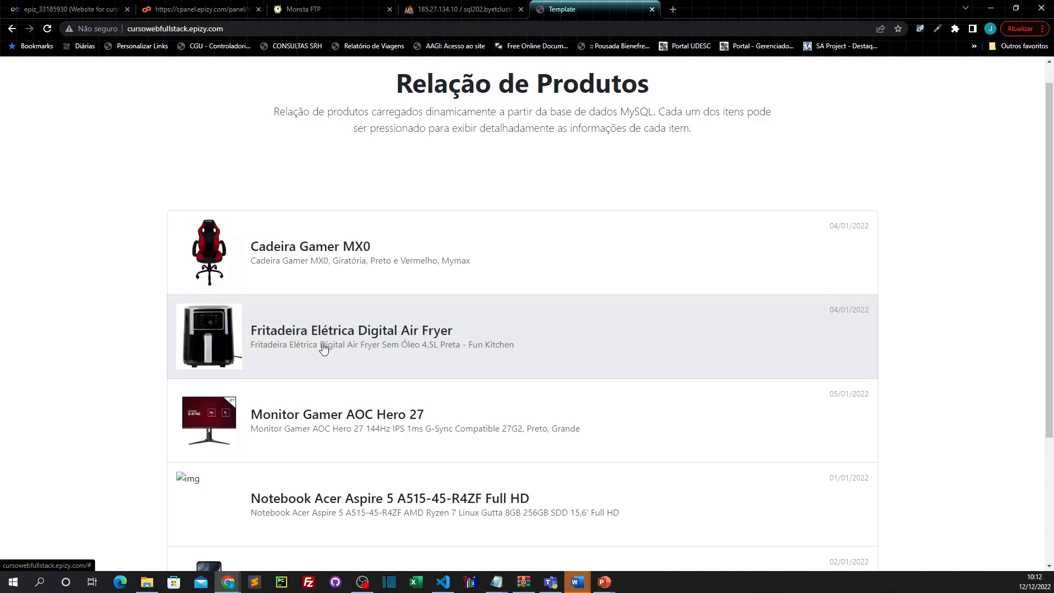
pyautogui.click(322, 347)
pyautogui.click(716, 428)
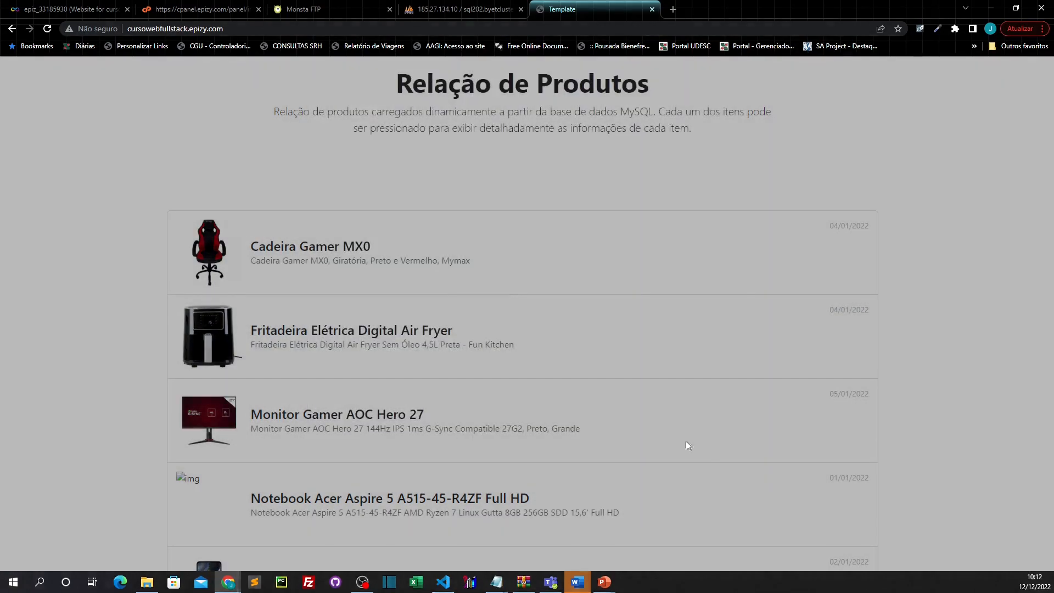
pyautogui.click(332, 425)
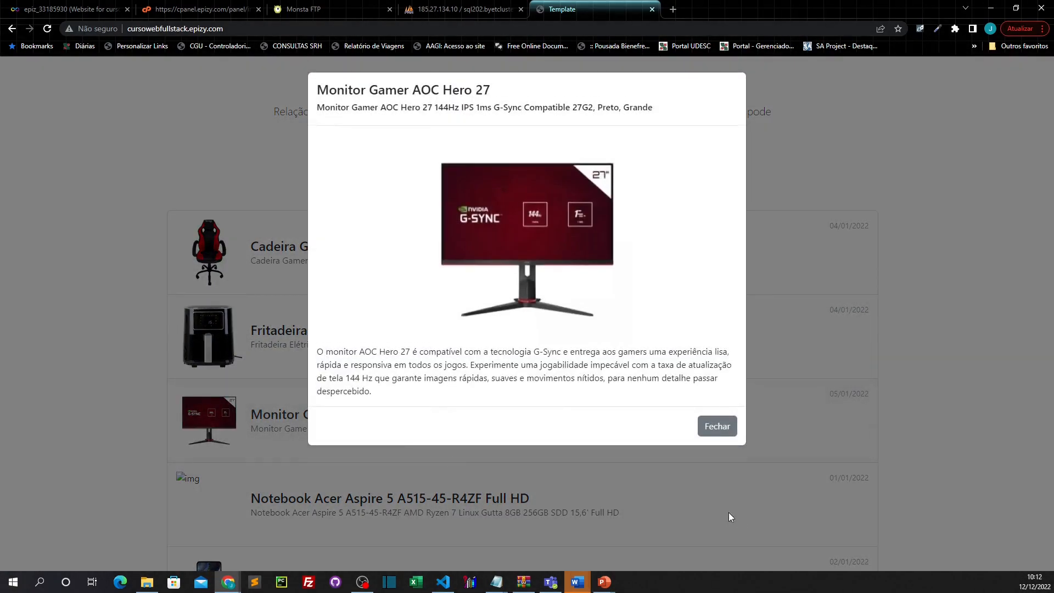
pyautogui.click(722, 428)
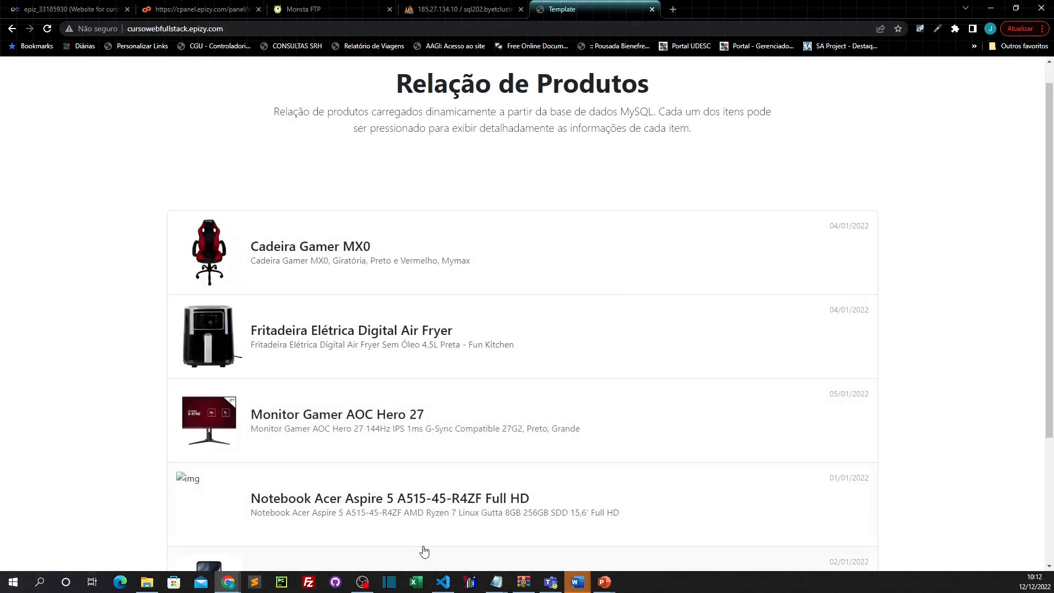
# Step: View the Notebook Acer Aspire 5 and Smartphone Motorola Moto G22 modals, then bring back the control panel
pyautogui.click(400, 515)
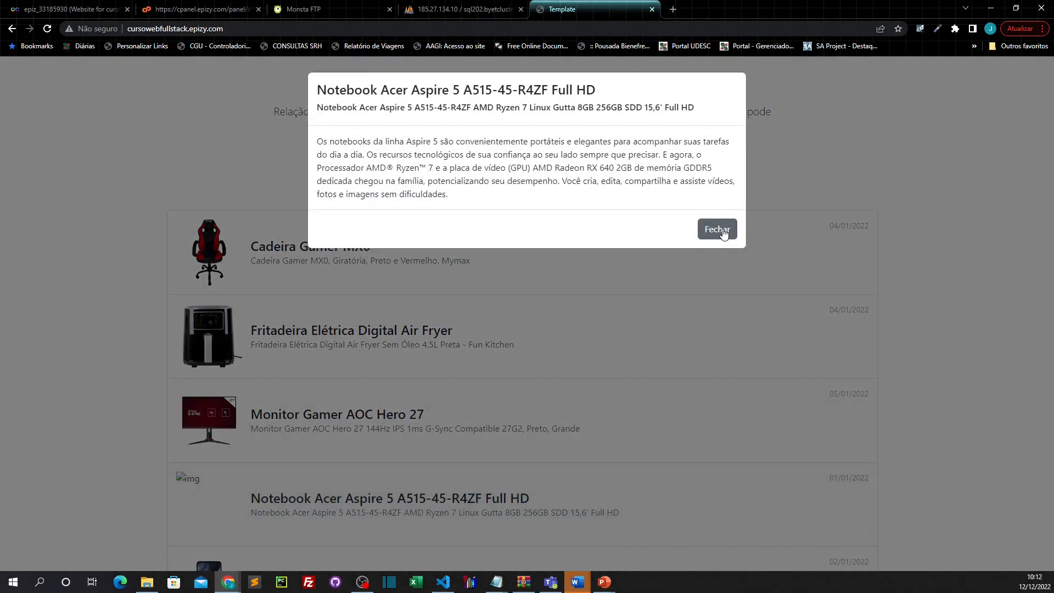
pyautogui.click(717, 229)
pyautogui.scroll(-3, 477, 434)
pyautogui.click(330, 433)
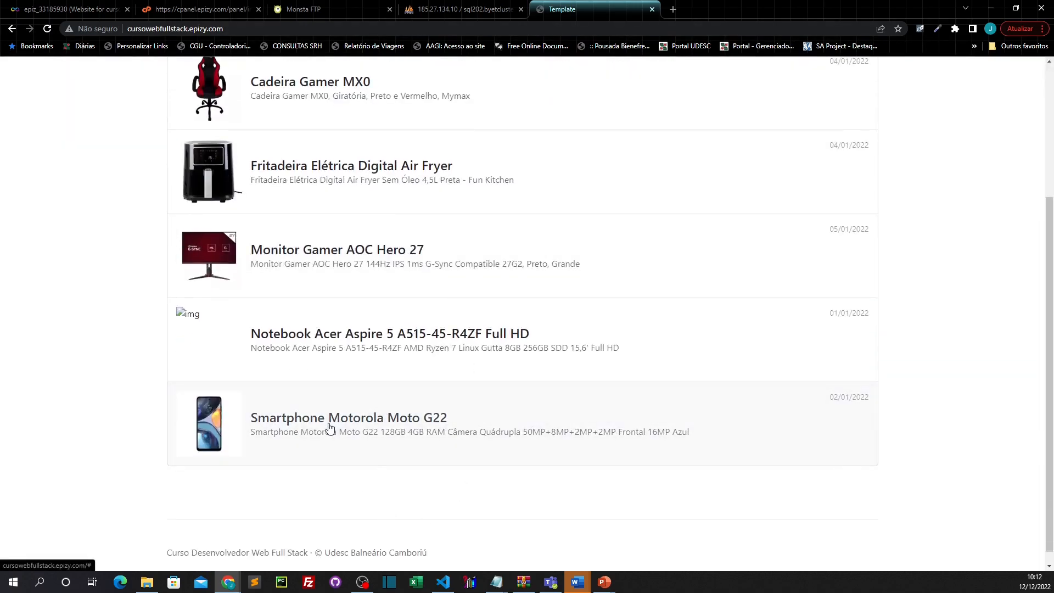
pyautogui.click(713, 456)
pyautogui.click(185, 11)
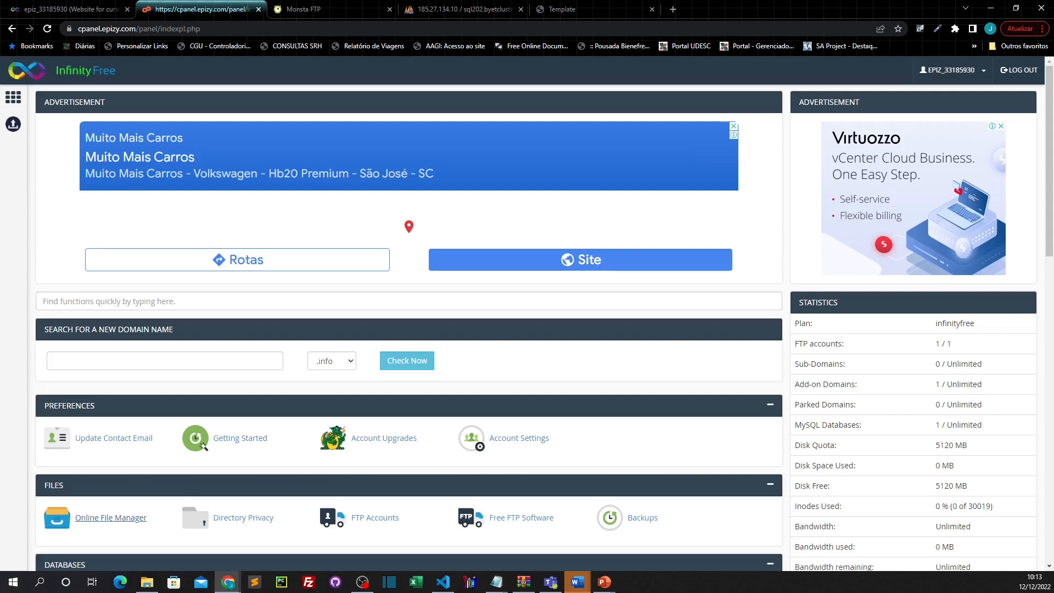
# Step: Bring the cursowebfullstack.epizy.com catalog back and scroll to the top of Relação de Produtos
pyautogui.click(584, 12)
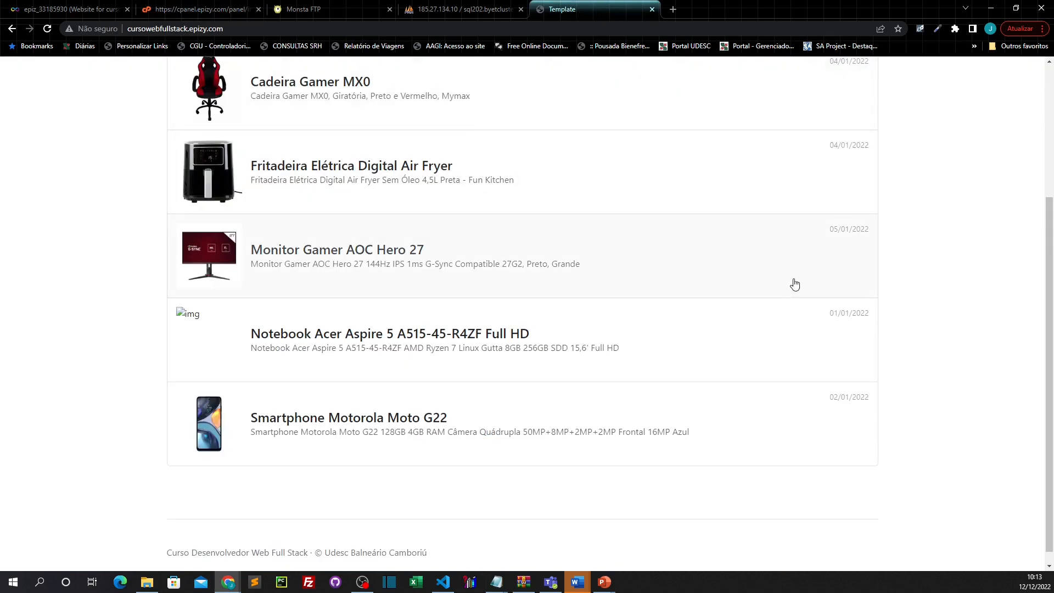
pyautogui.scroll(4, 1030, 229)
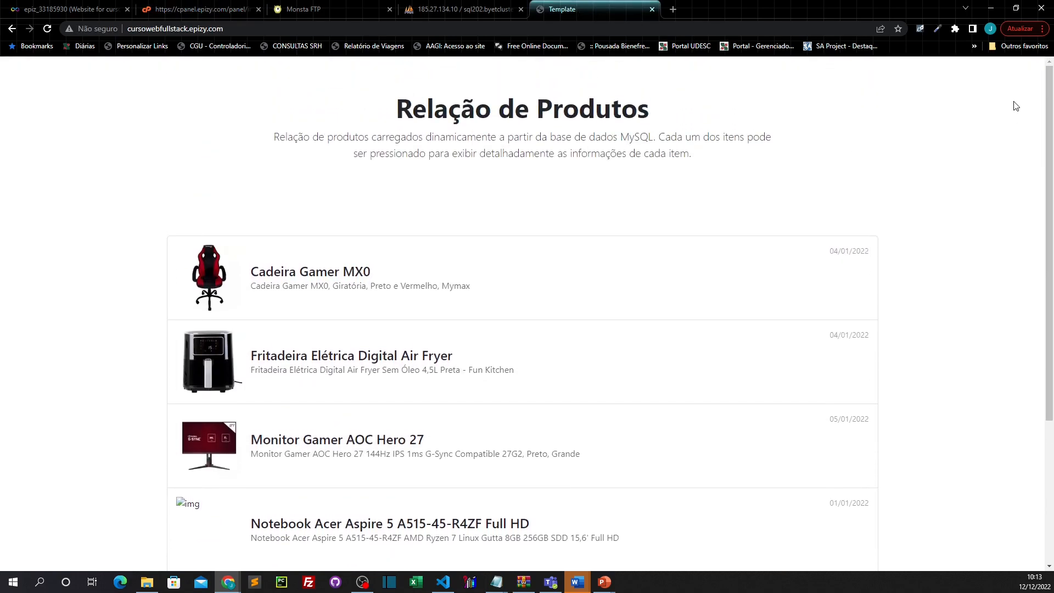